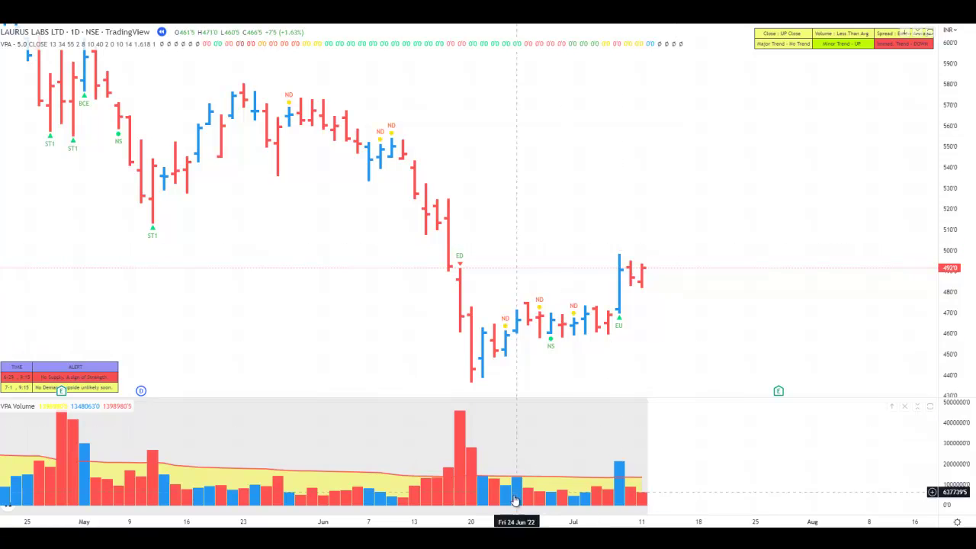
Advance the Laurus Labs daily bar replay through the July price action to the 28 July 2022 bar
key(shift+Right)
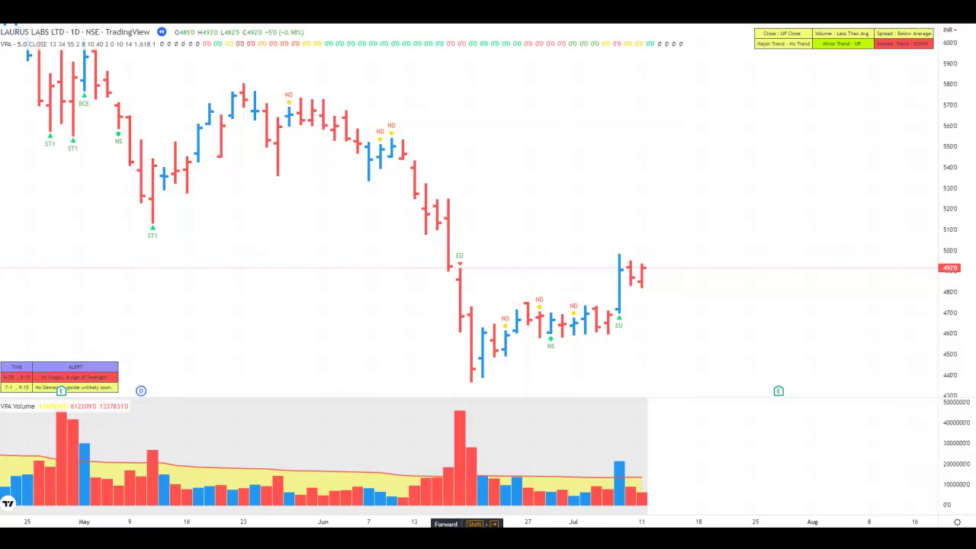
key(shift+Right)
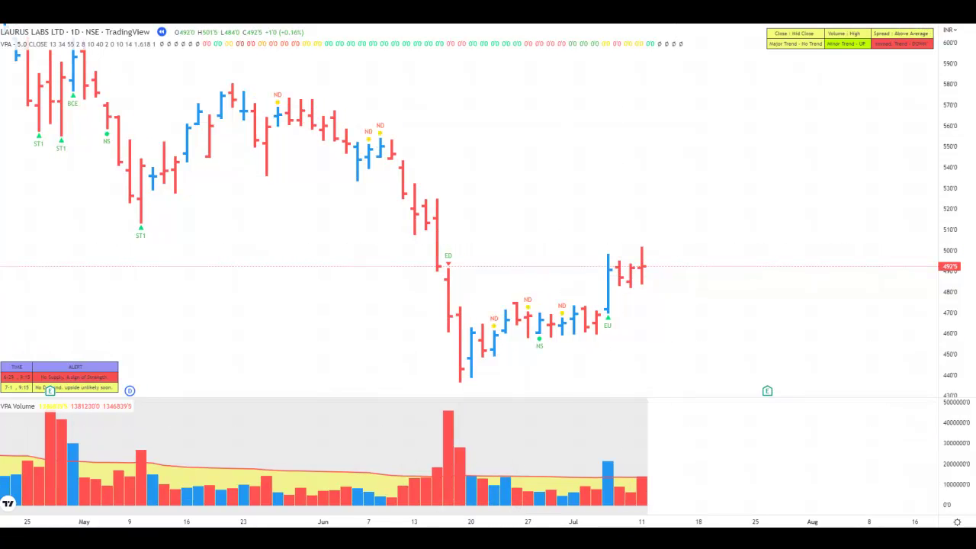
key(shift+Right)
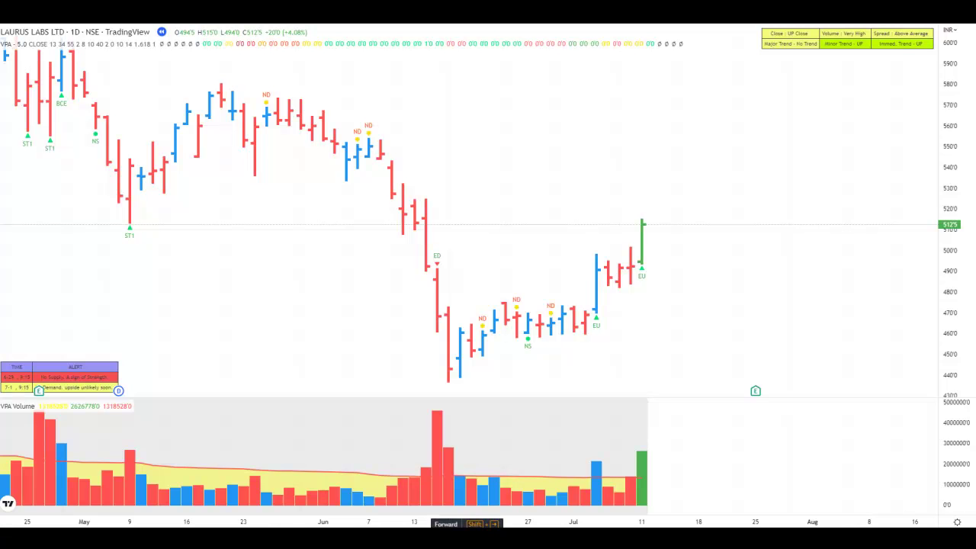
key(shift+Right)
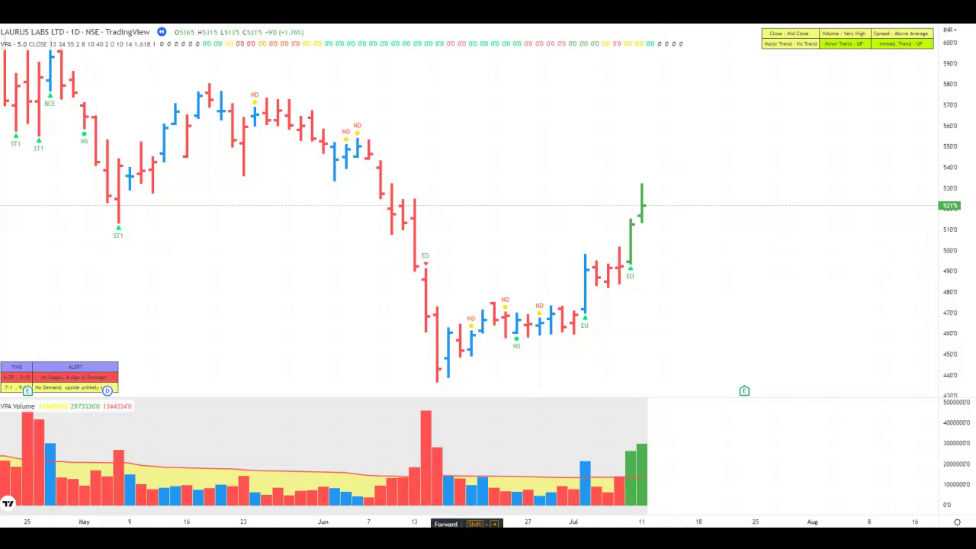
key(shift+Right)
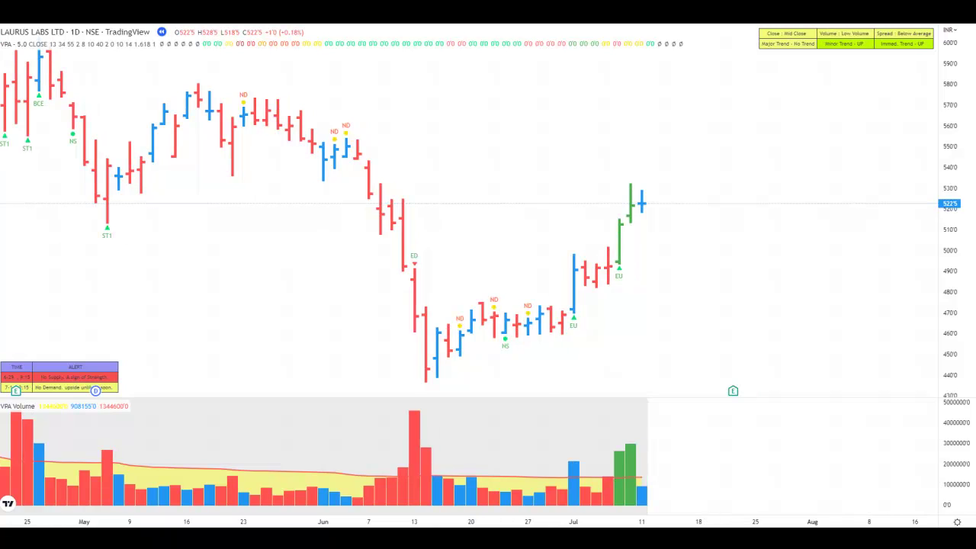
key(shift+Right)
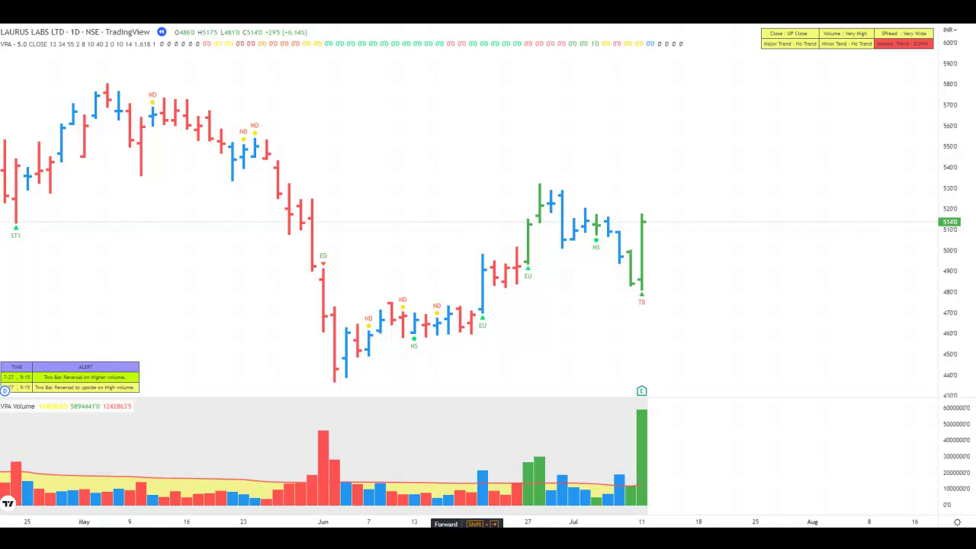
key(shift+Right)
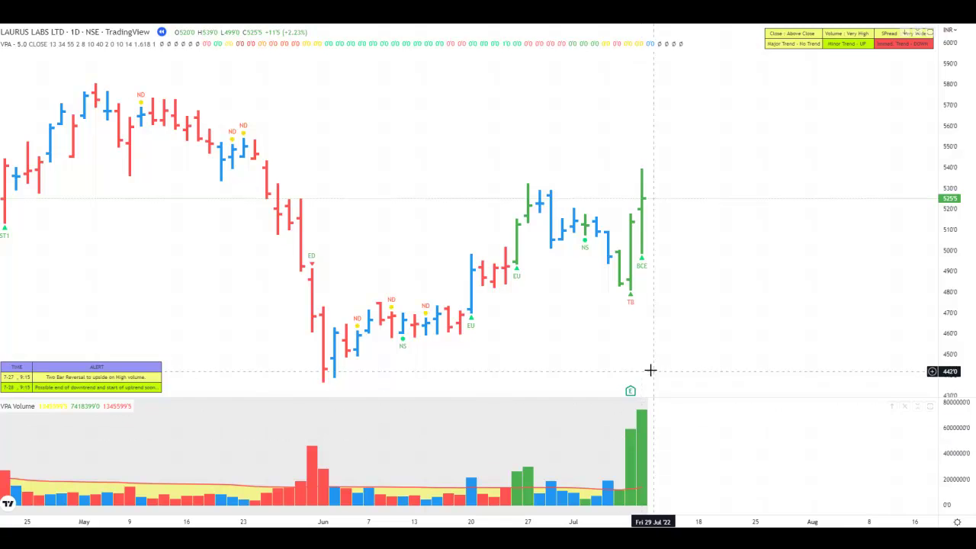
Play the replay forward bar by bar through the sideways bars to 3 August 2022
drag(721, 266, 692, 282)
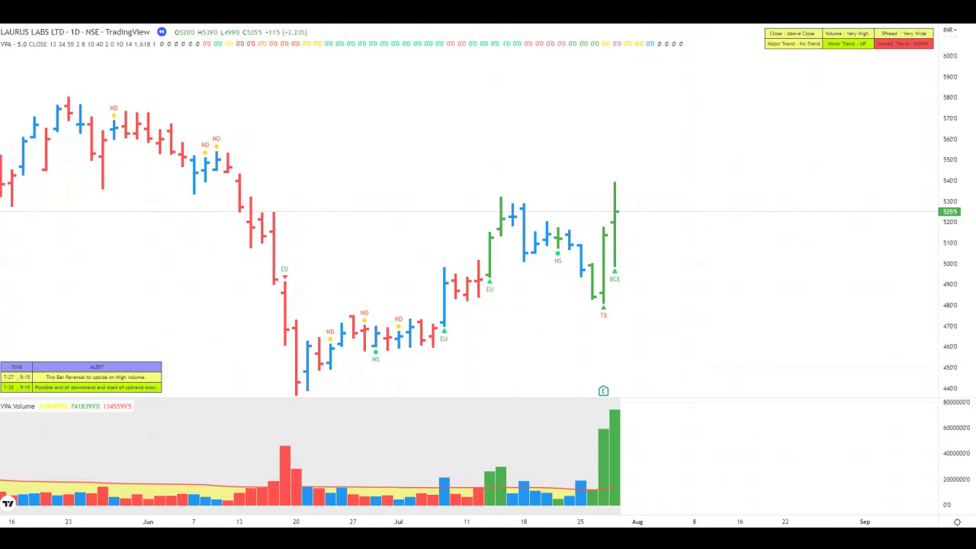
key(shift+Right)
key(shift+Right)
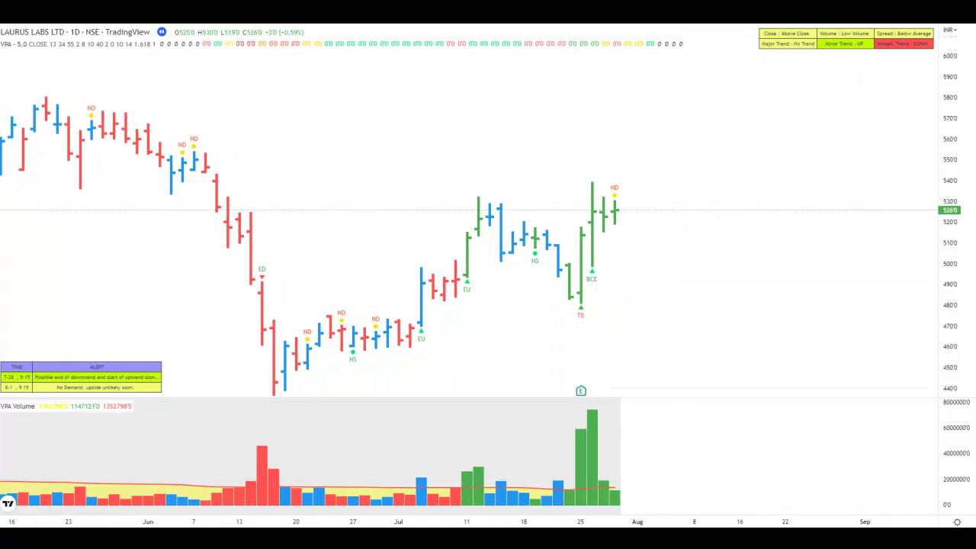
key(shift+Right)
key(shift+Right)
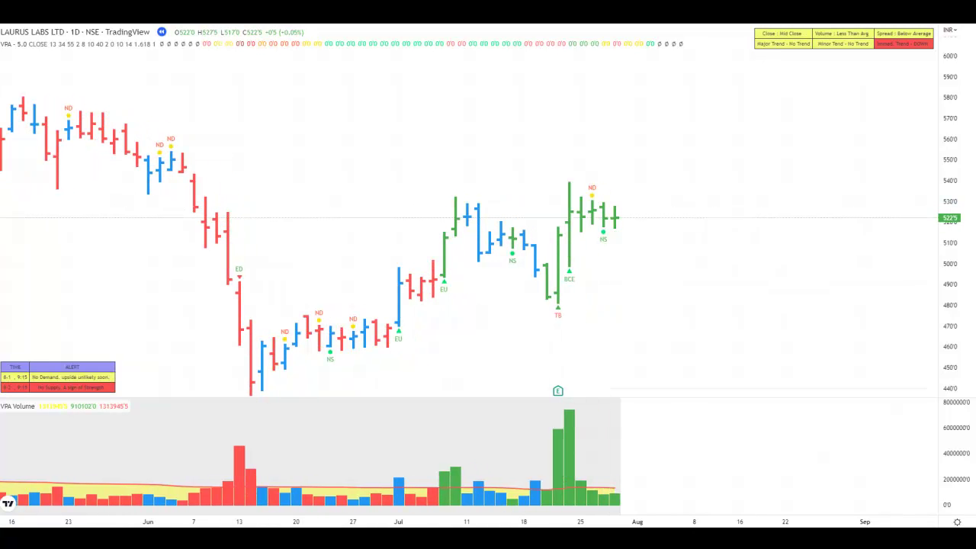
Advance the replay through the early August rally to the 12 August bar marked ND
key(shift+Right)
key(shift+Right)
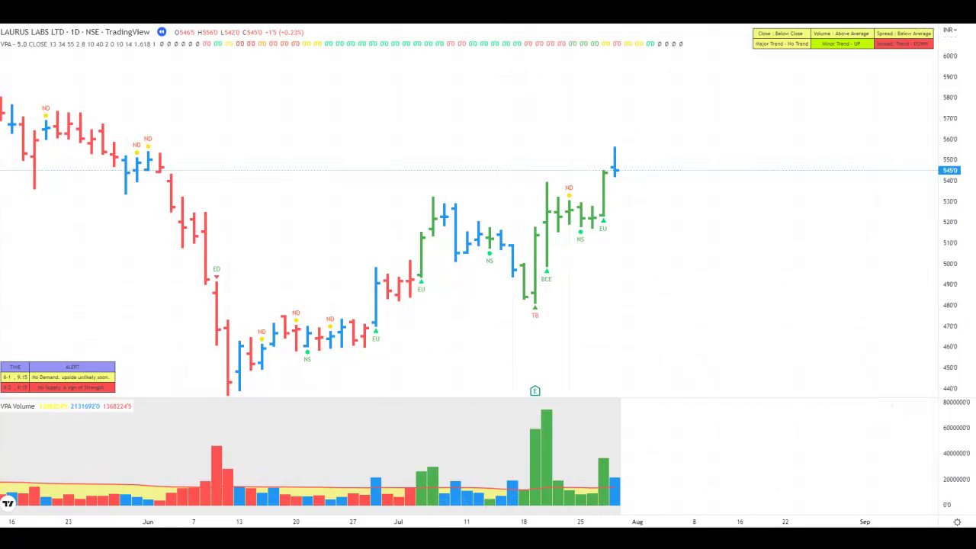
key(shift+Right)
key(shift+Right)
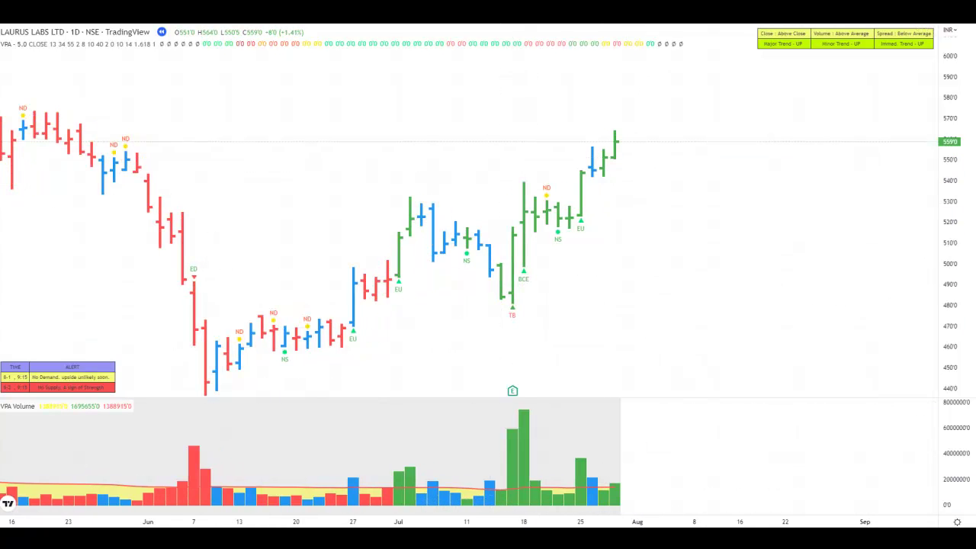
key(shift+Right)
key(shift+Right)
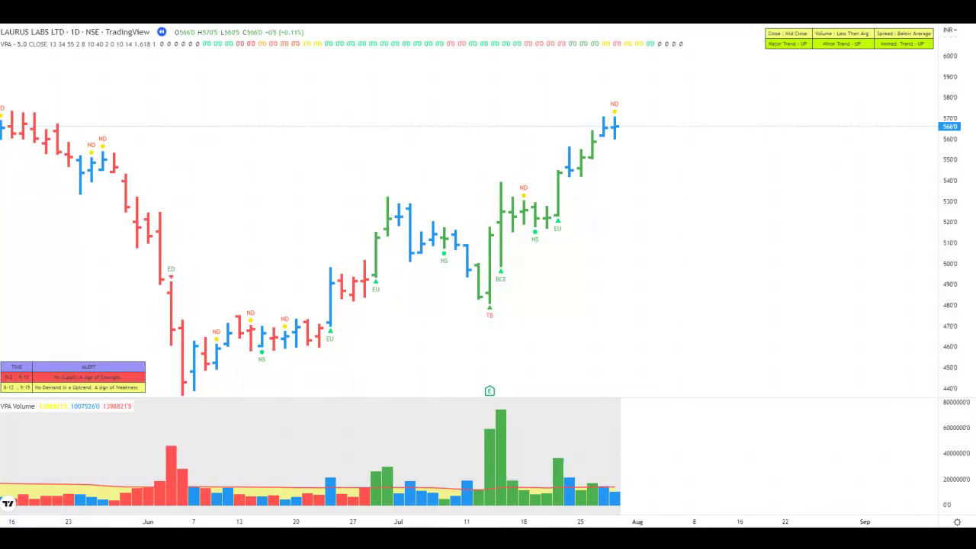
Continue the replay to the 18 August bar marked TC at the peak of the uptrend
key(shift+Right)
key(shift+Right)
key(shift+Right)
key(shift+Right)
key(shift+Right)
key(shift+Right)
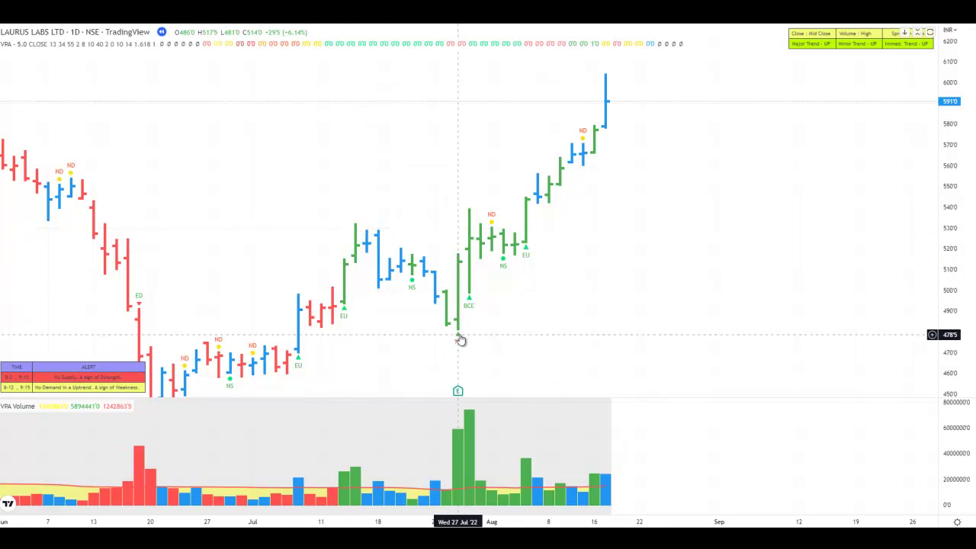
drag(607, 156, 588, 168)
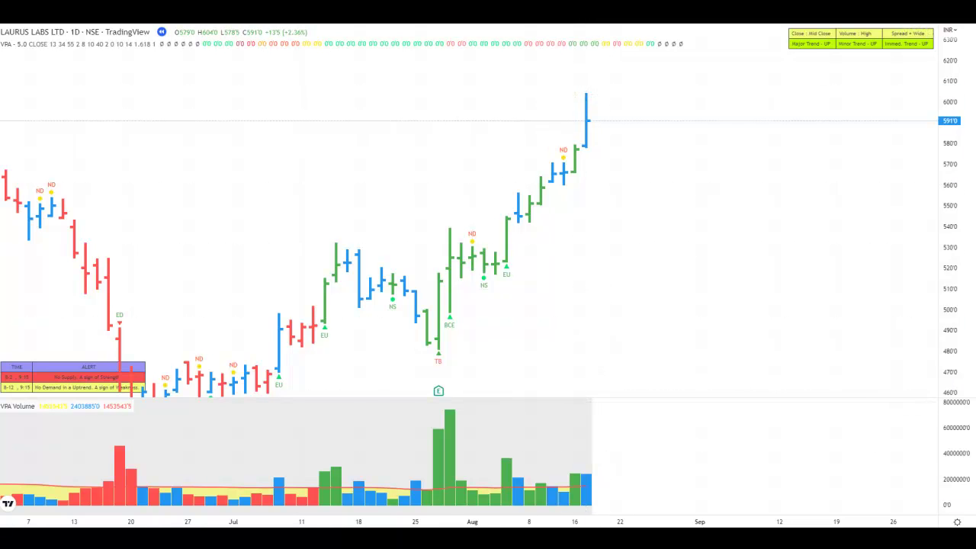
key(shift+Right)
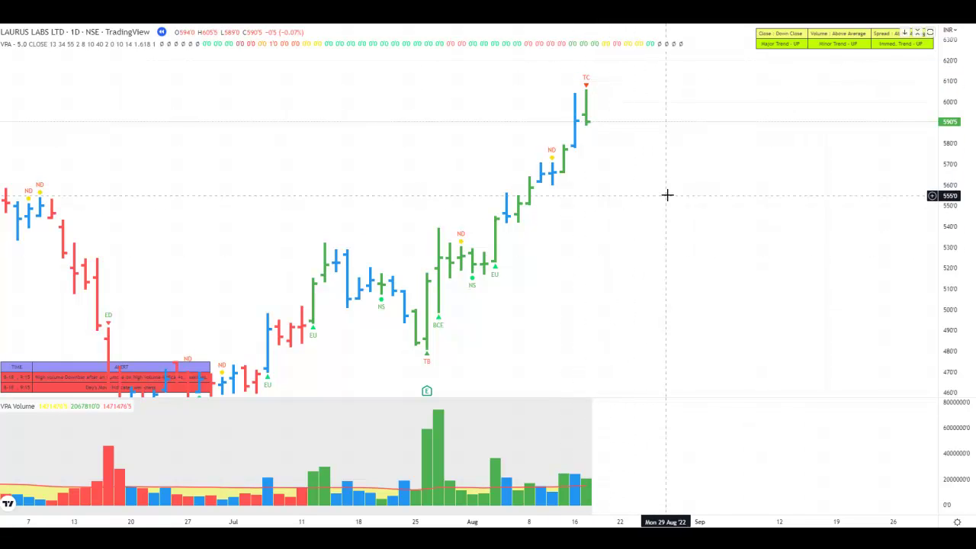
Advance the replay through the pullback from the peak to the 23 August bar
drag(668, 196, 621, 204)
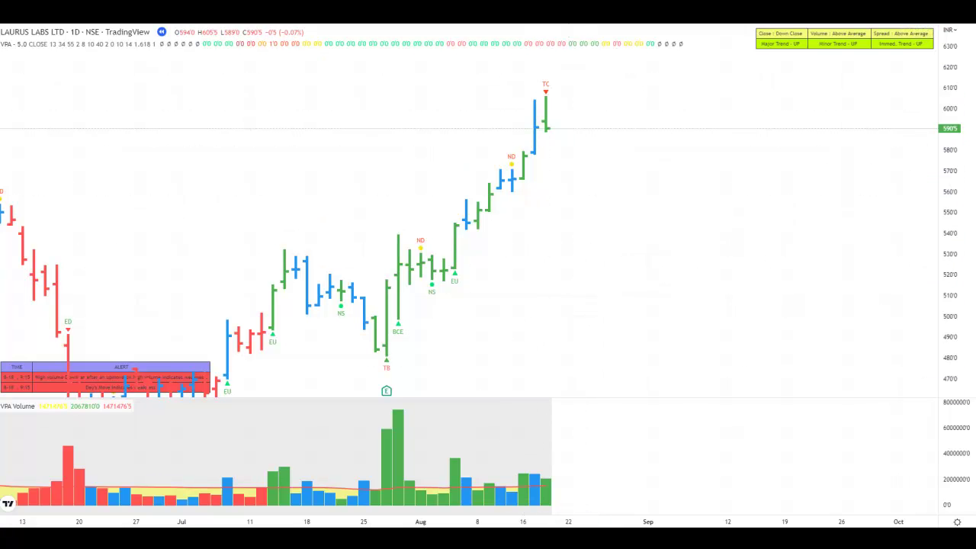
key(shift+Right)
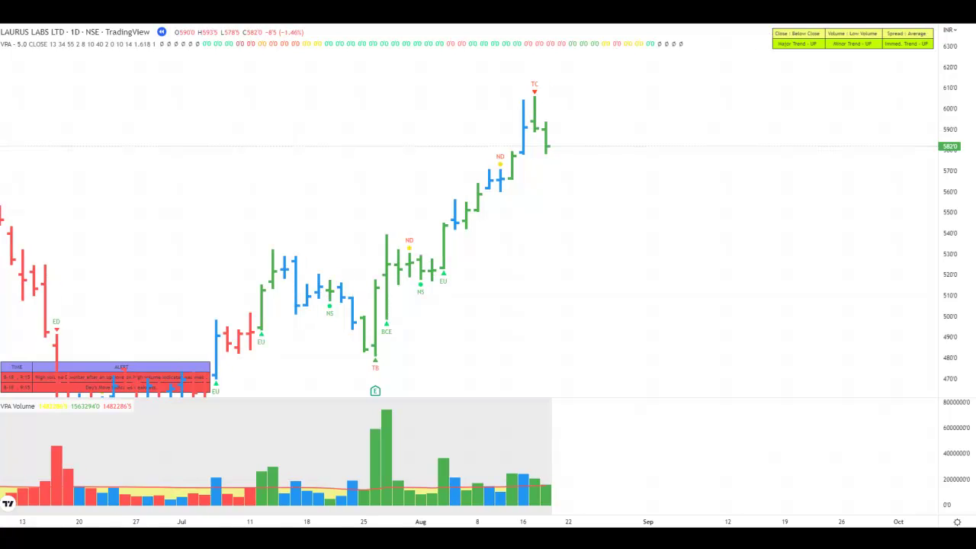
key(shift+Right)
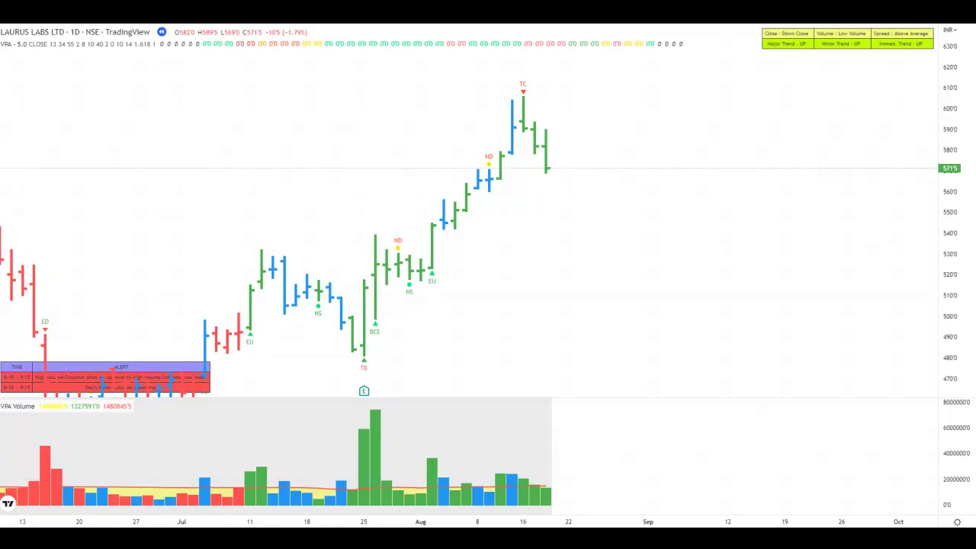
key(shift+Right)
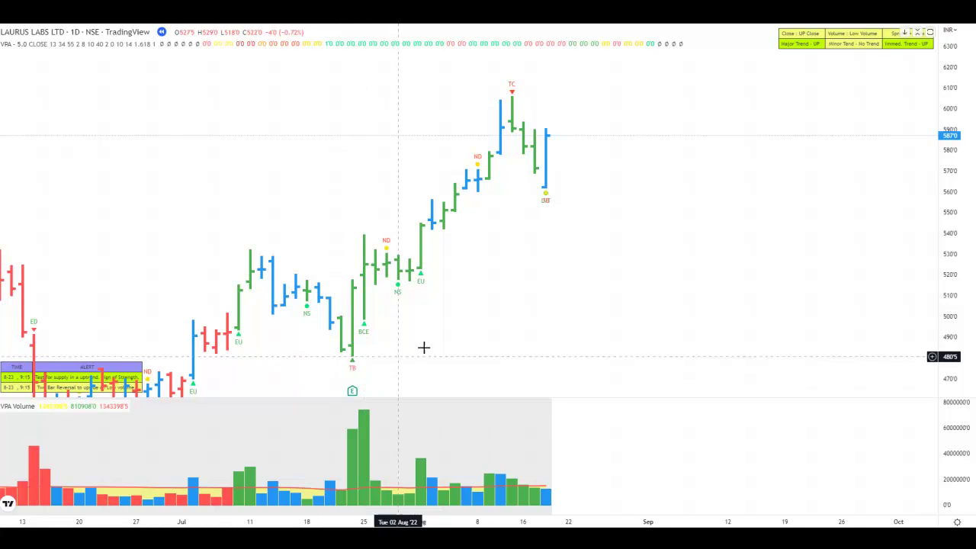
Play the replay forward through the September decline and the rebound to the 6 October bar marked ND
drag(576, 232, 551, 251)
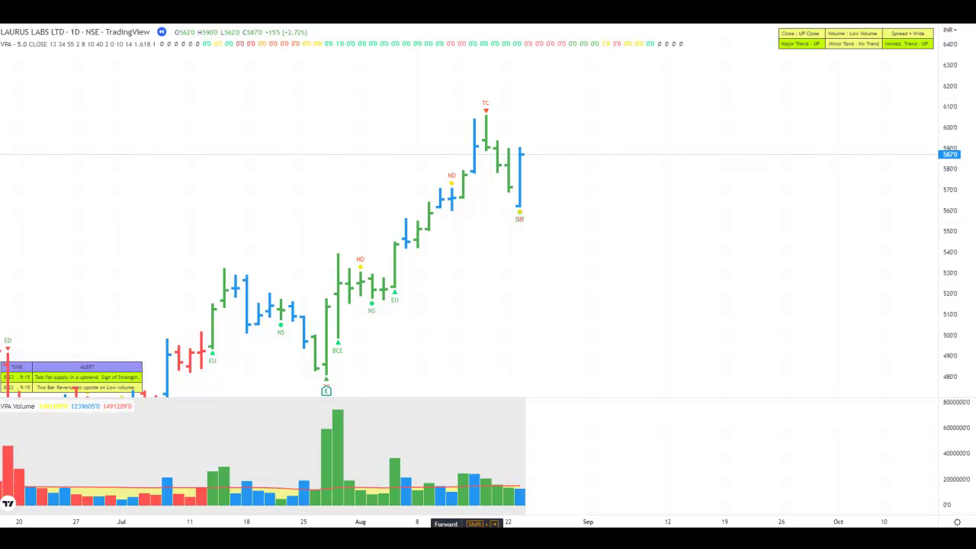
key(shift+Right)
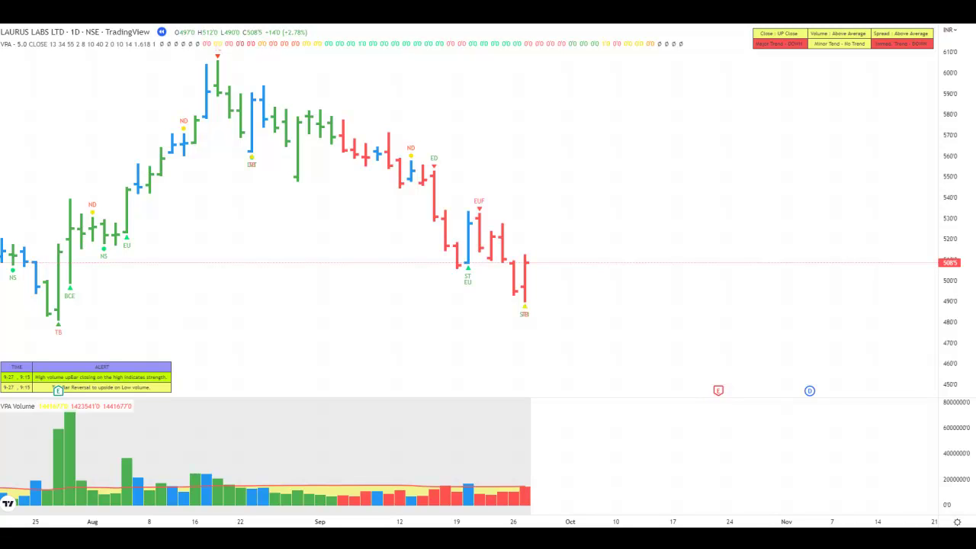
key(shift+Right)
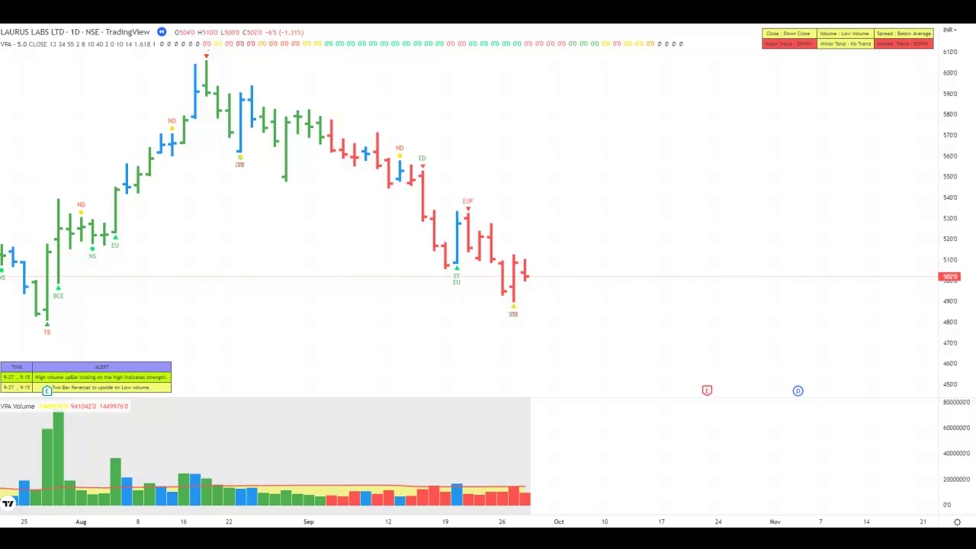
key(shift+Right)
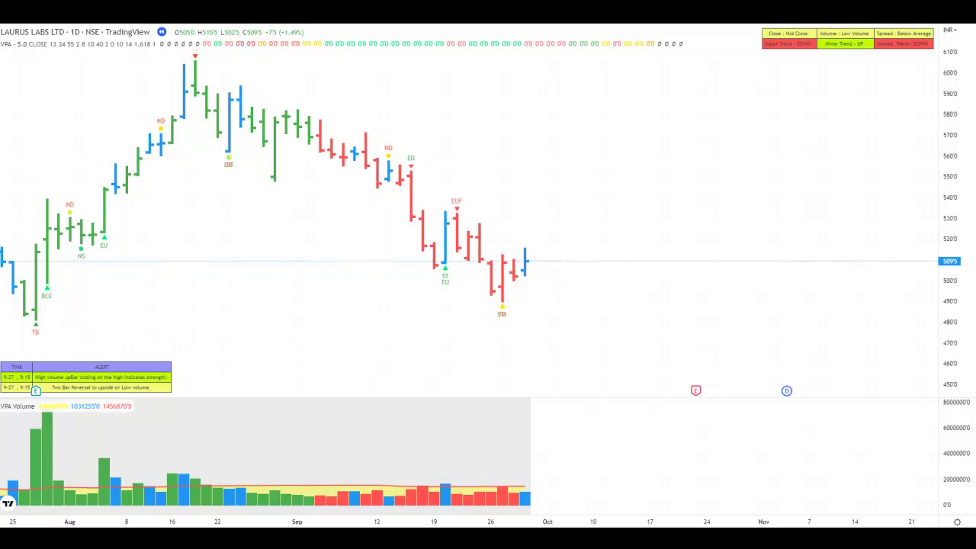
key(shift+Right)
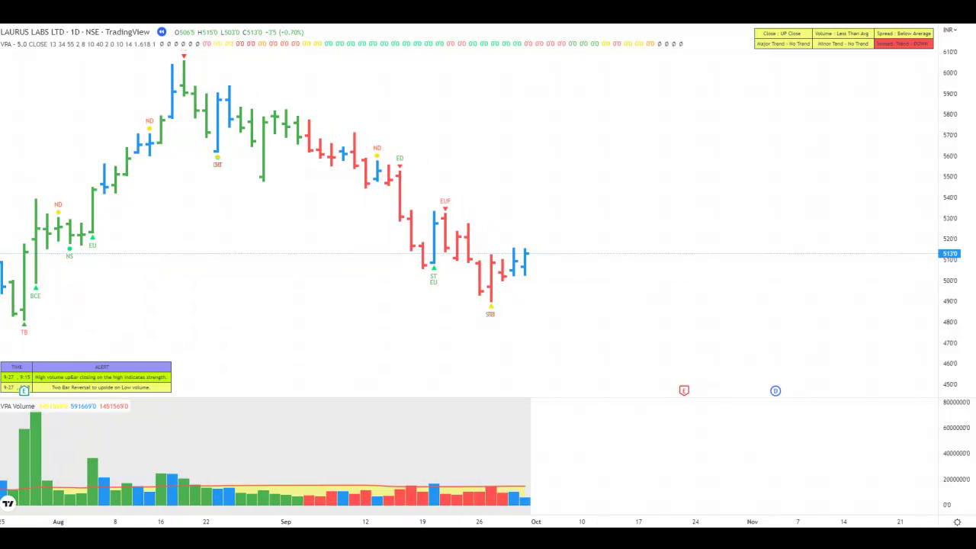
key(shift+Right)
key(shift+Right)
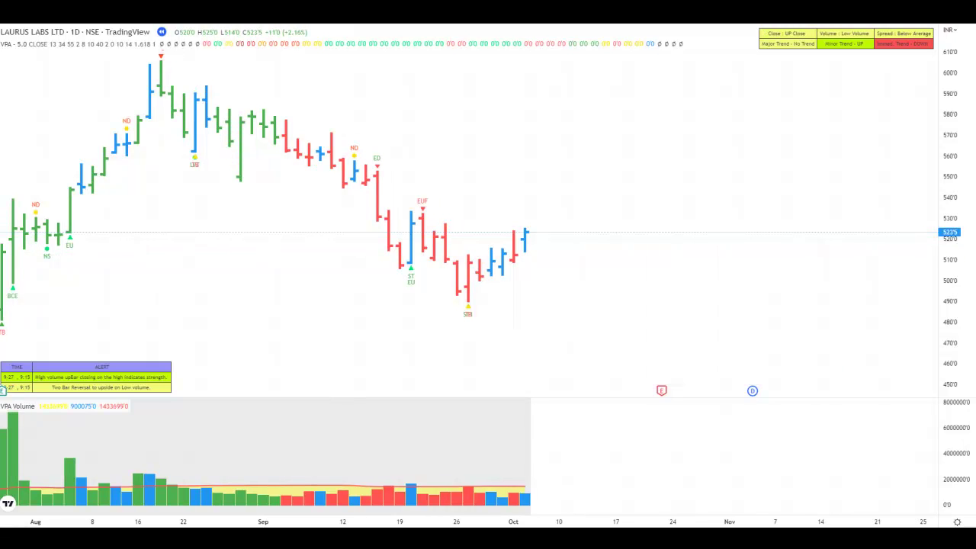
key(shift+Right)
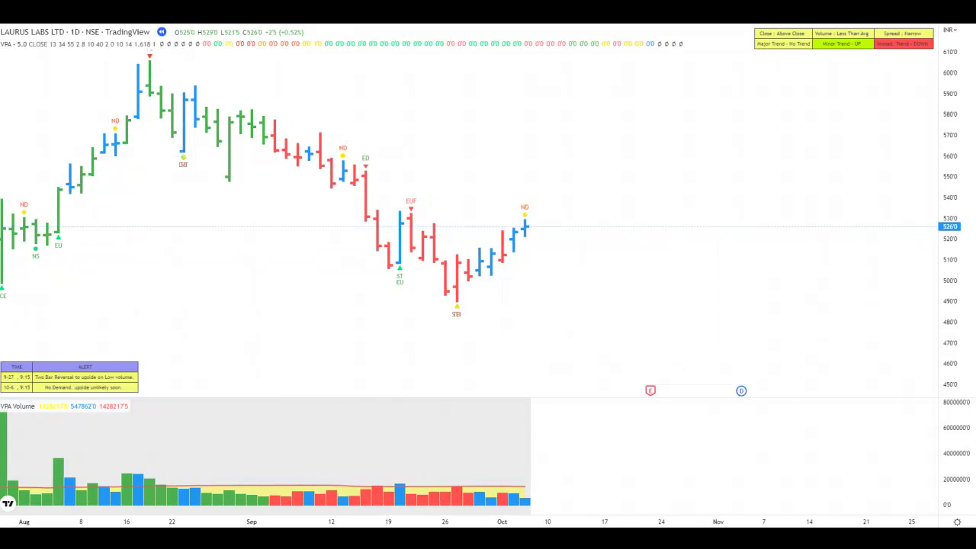
Advance the replay through the renewed drop to the 12 October 2022 bar
key(shift+Right)
key(shift+Right)
key(shift+Right)
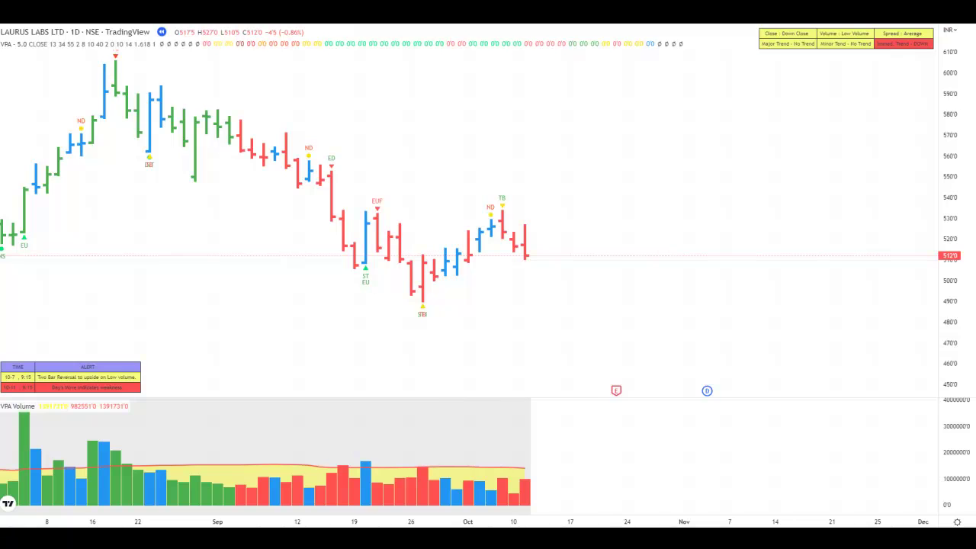
key(shift+Right)
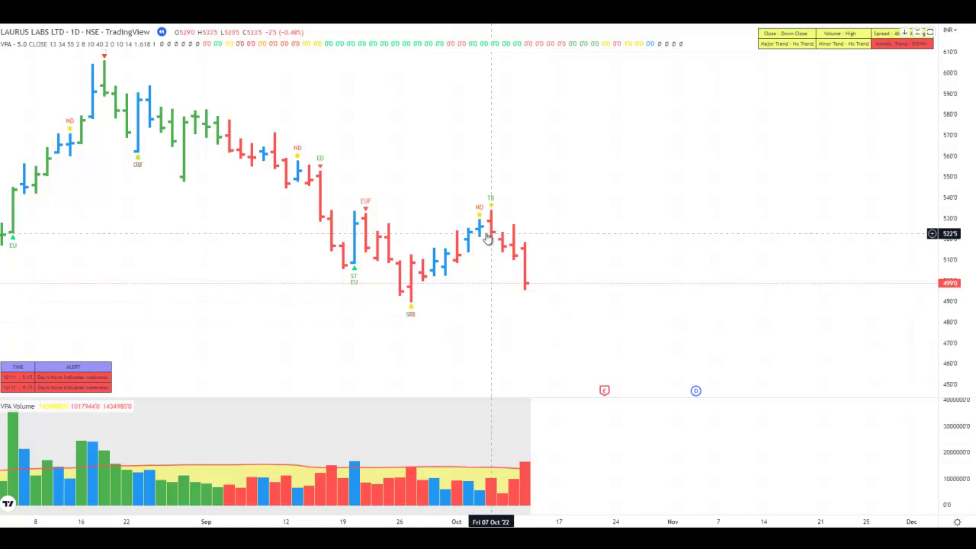
Review the price bars, VPA signals and volume from the July rally through the October decline
drag(480, 332, 612, 340)
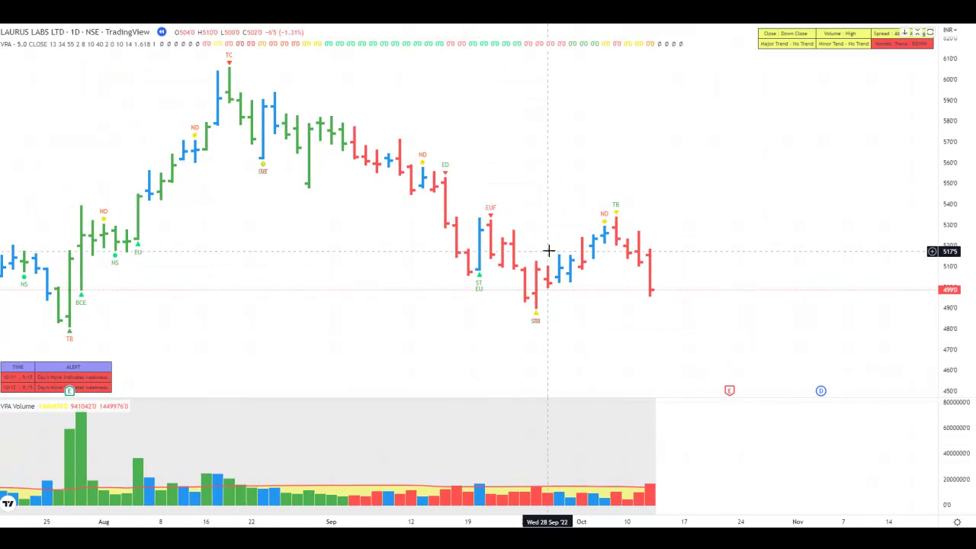
drag(440, 312, 569, 321)
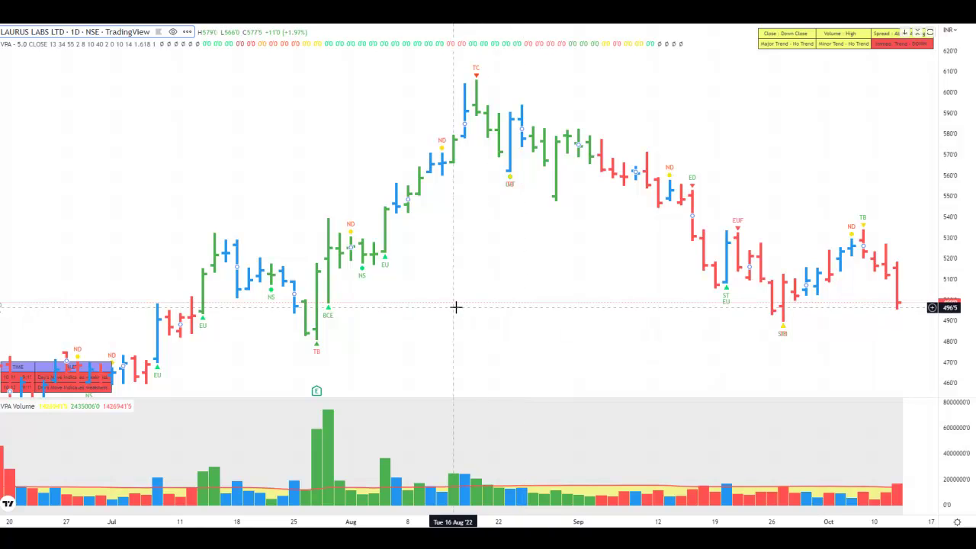
drag(639, 346, 441, 296)
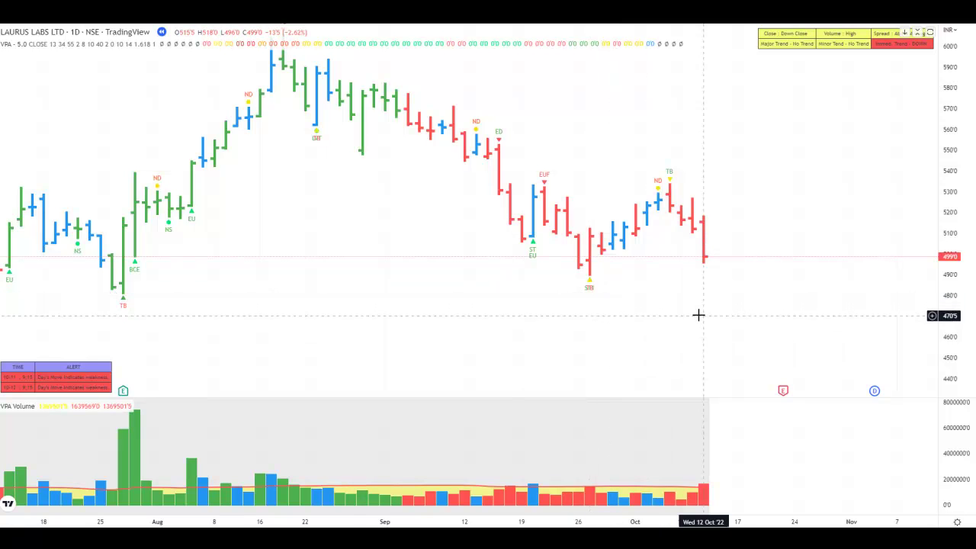
drag(675, 288, 658, 318)
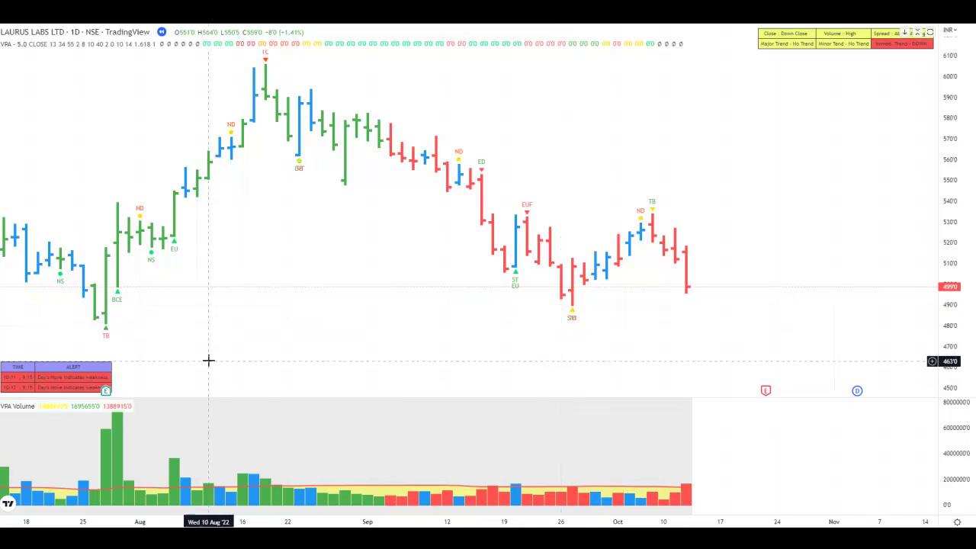
drag(459, 283, 658, 296)
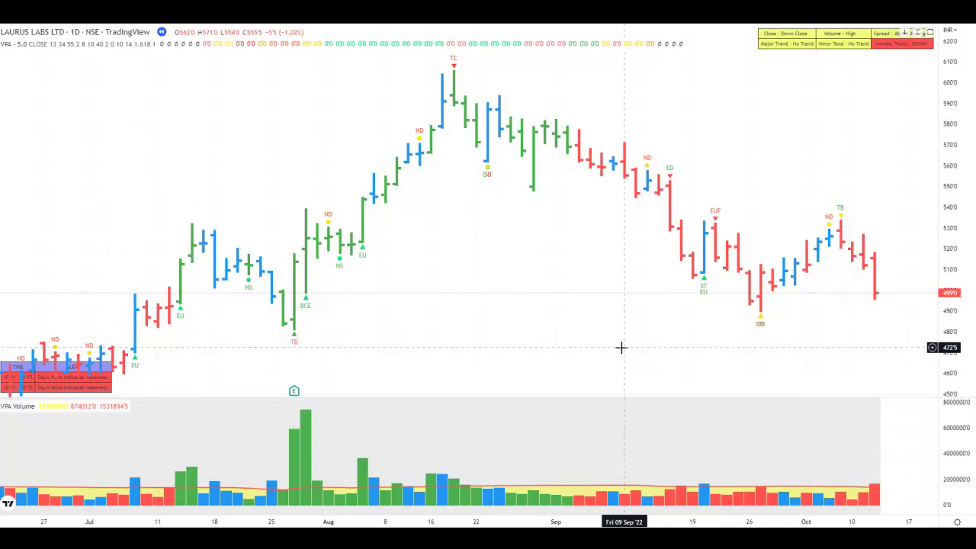
drag(630, 368, 591, 370)
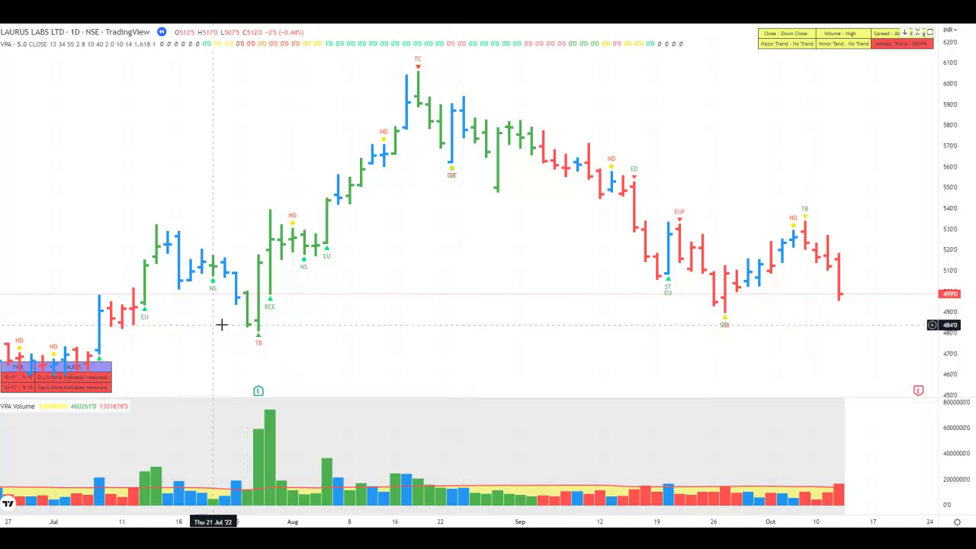
drag(313, 323, 399, 325)
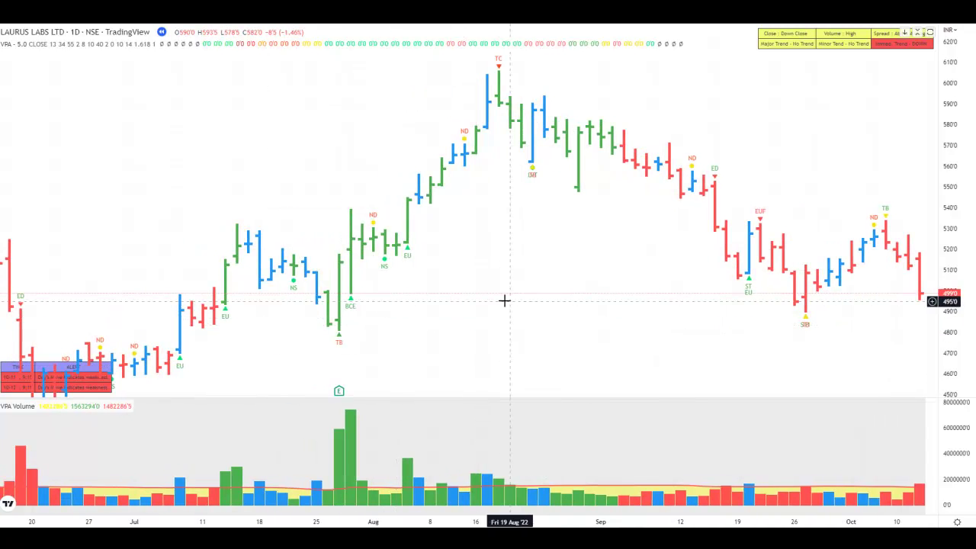
drag(592, 317, 403, 314)
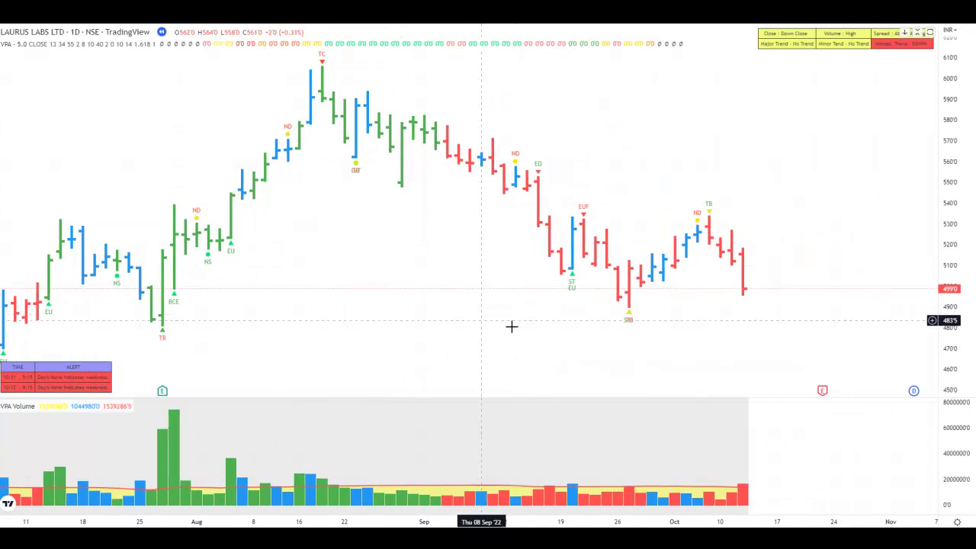
drag(649, 357, 613, 359)
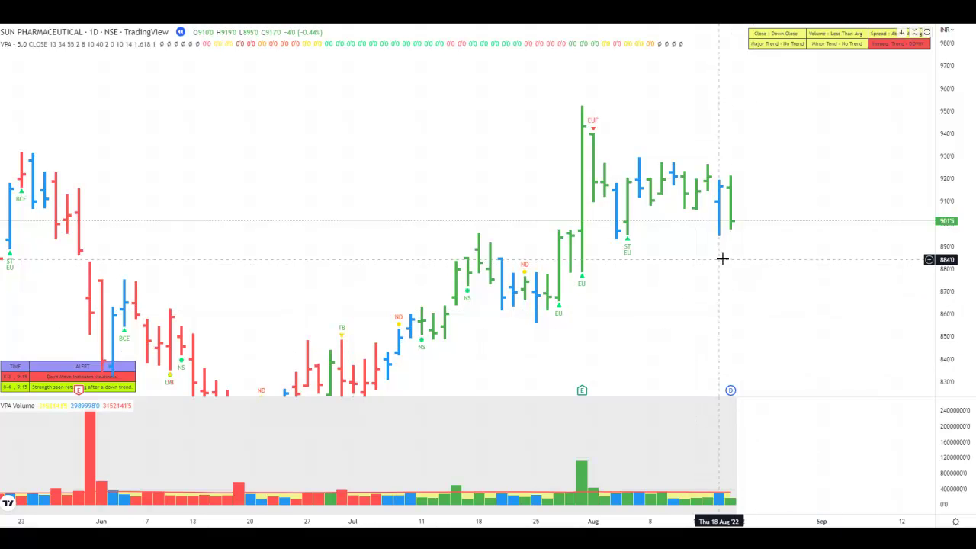
Play the Sun Pharmaceutical daily replay forward from mid-August to the 5 September 2022 bar marked TB
drag(729, 253, 694, 252)
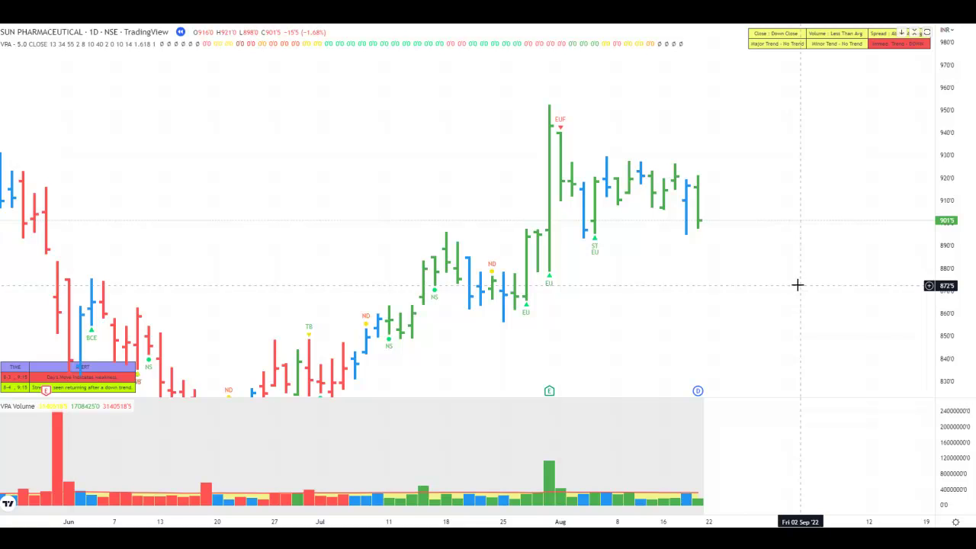
drag(795, 283, 745, 298)
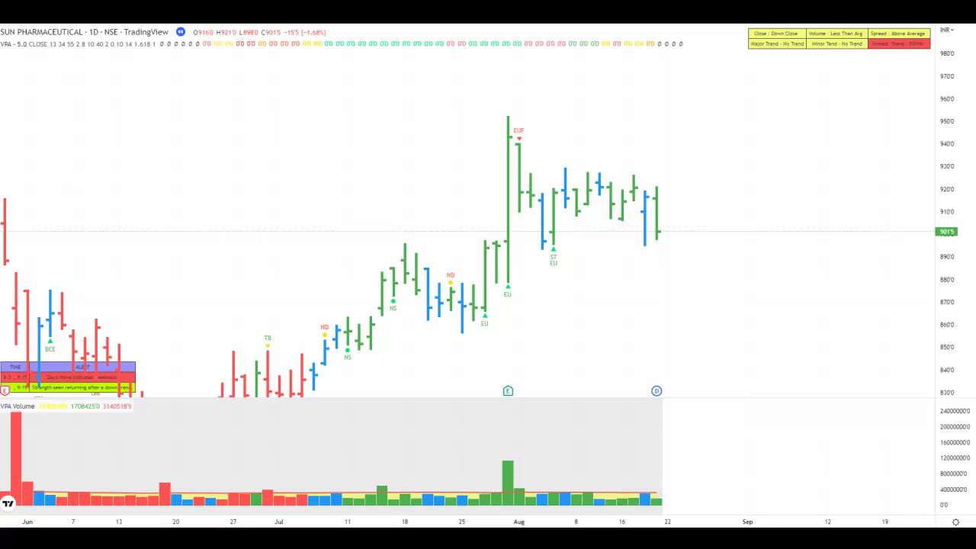
key(shift+Down)
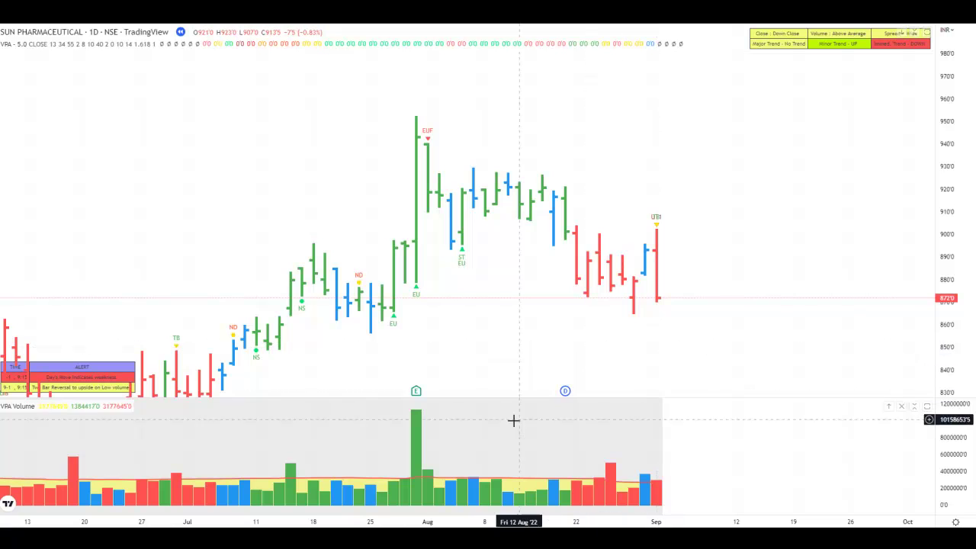
key(shift+Right)
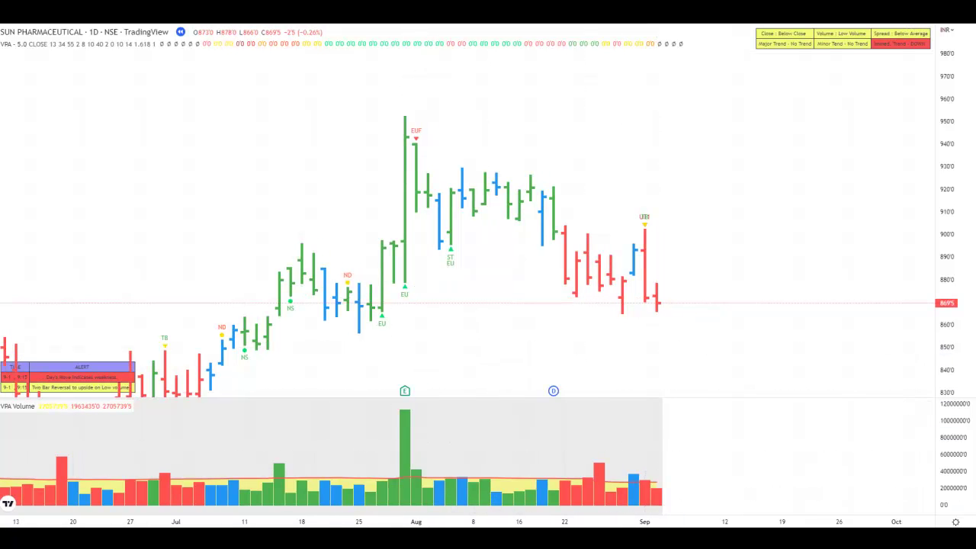
key(shift+Right)
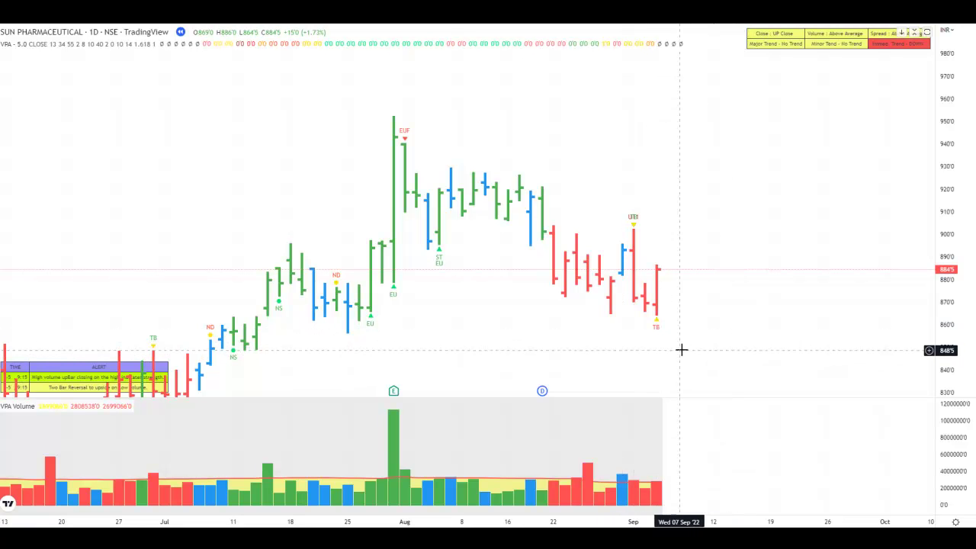
Draw two near-horizontal lines from 1 to 27 September 2022 at the 5 September bar's high and low, about 887 and 864
drag(718, 349, 708, 350)
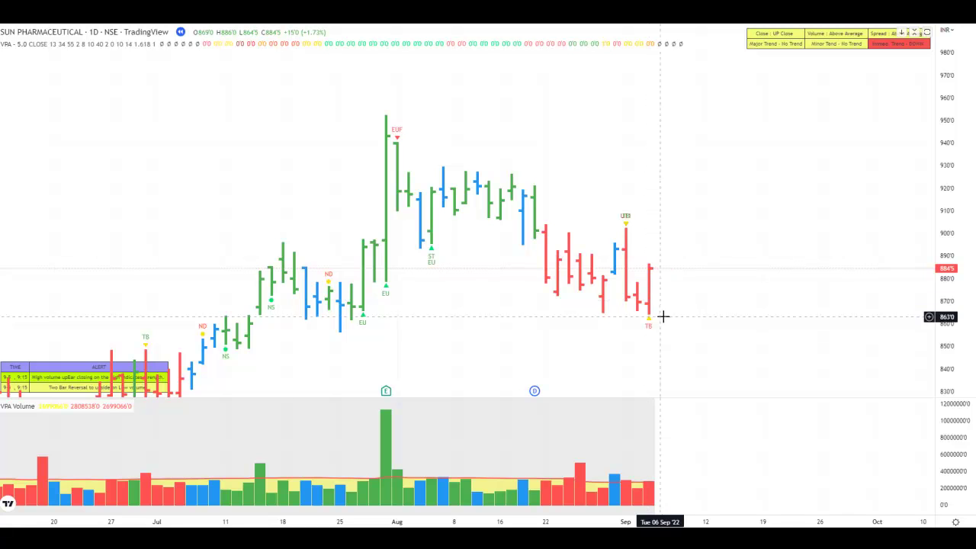
click(624, 264)
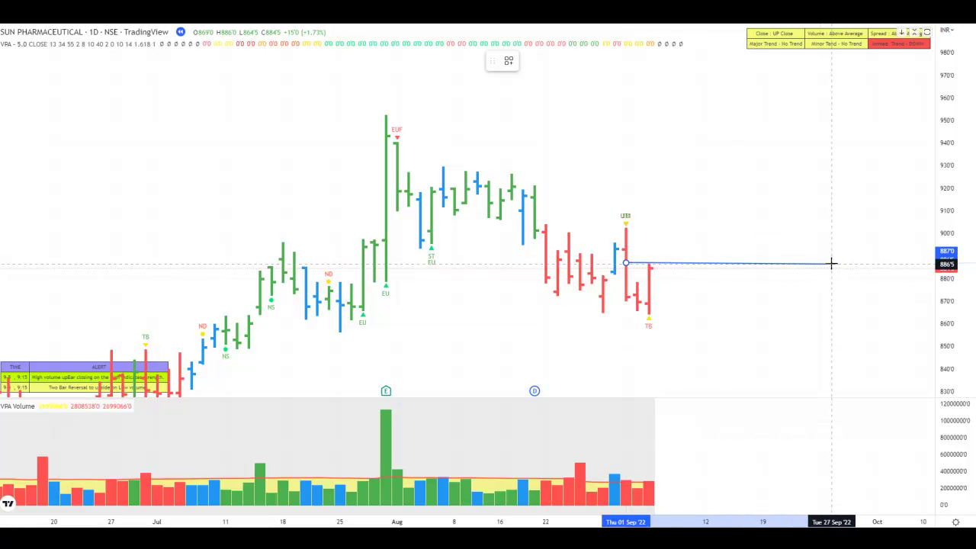
click(832, 263)
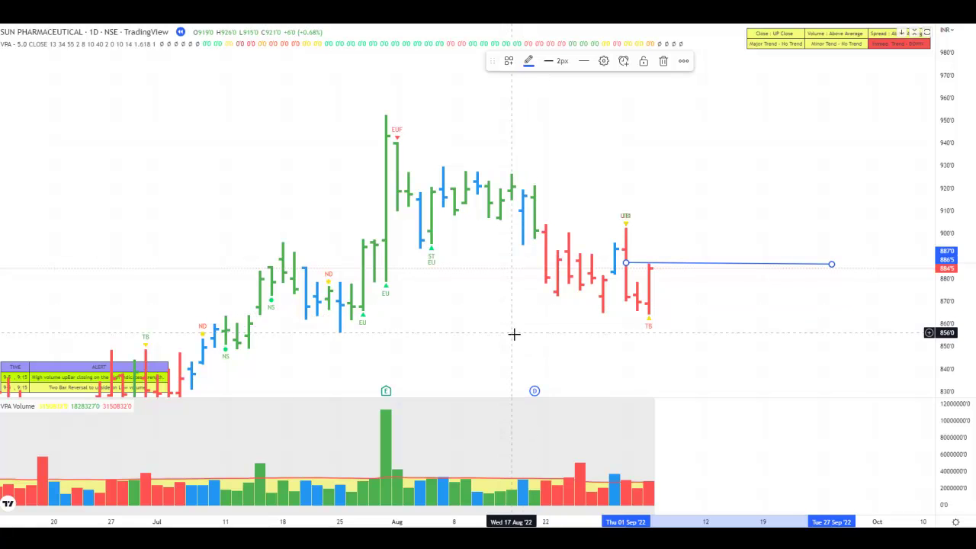
click(512, 337)
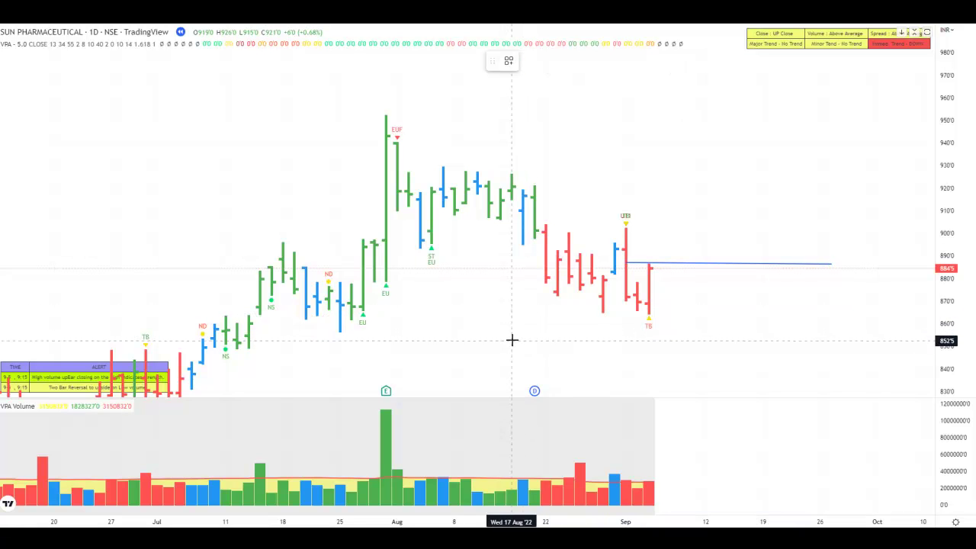
click(623, 313)
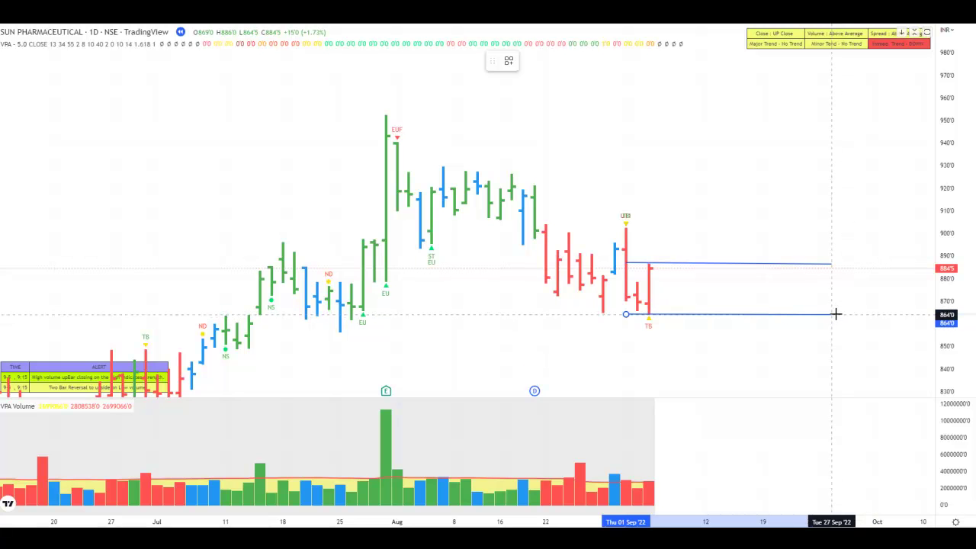
click(836, 313)
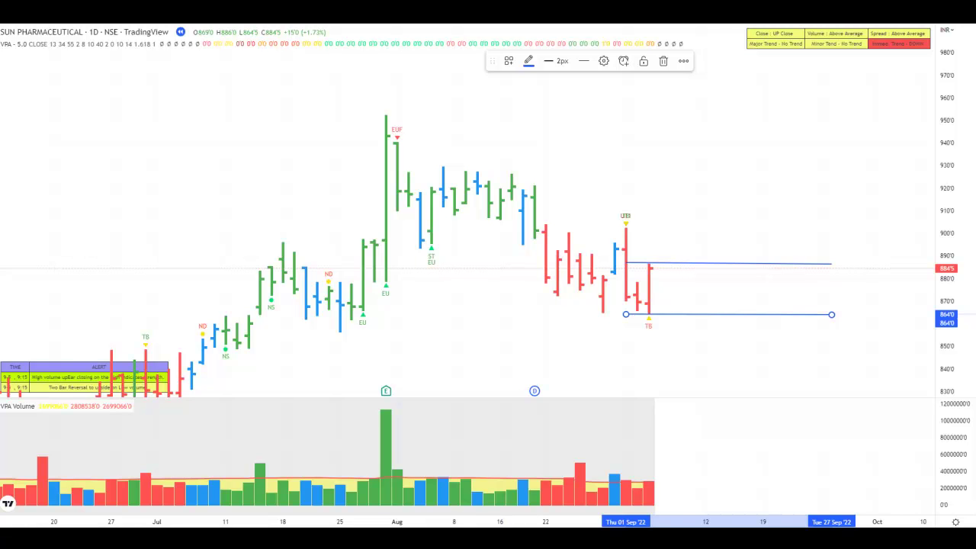
Advance the replay bar by bar above the upper line to the 9 September bar marked TB
key(shift+Right)
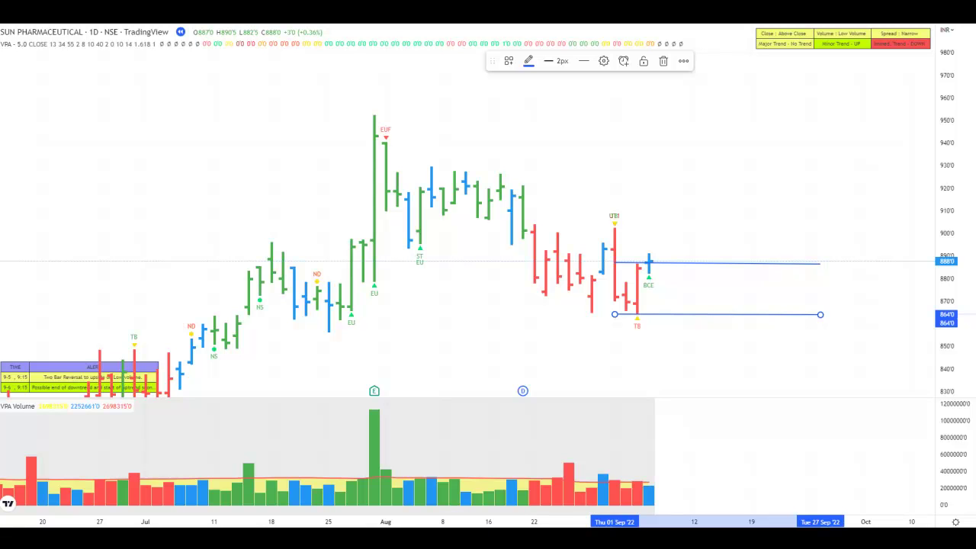
key(shift+Right)
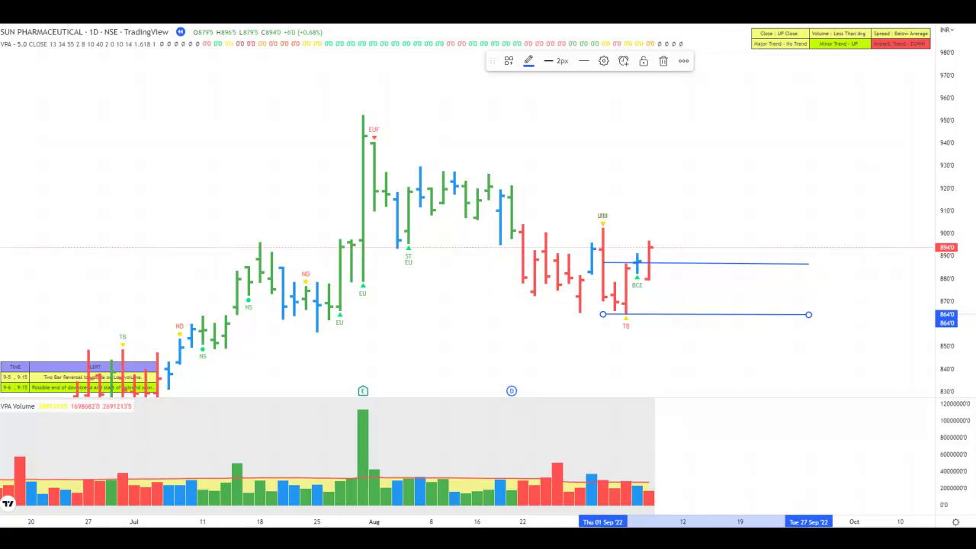
key(shift+Right)
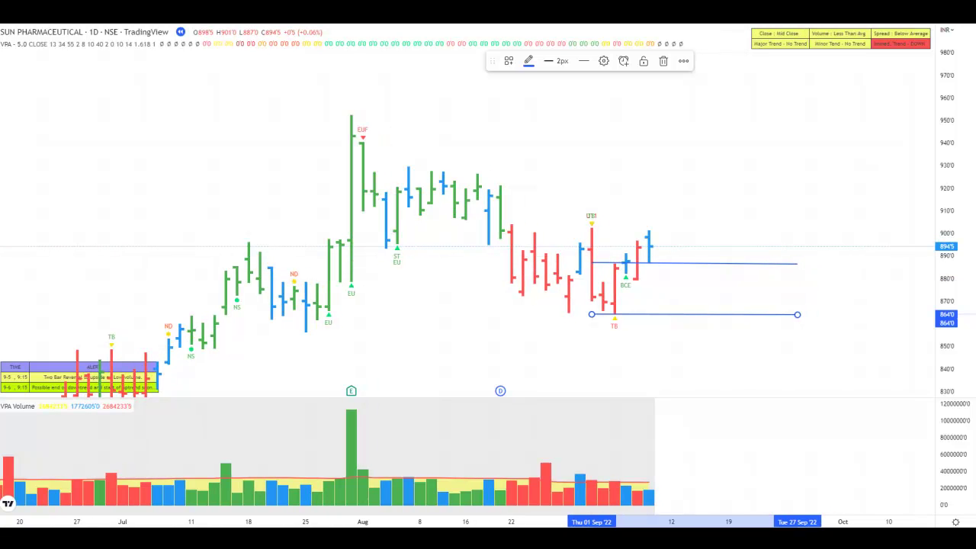
key(shift+Right)
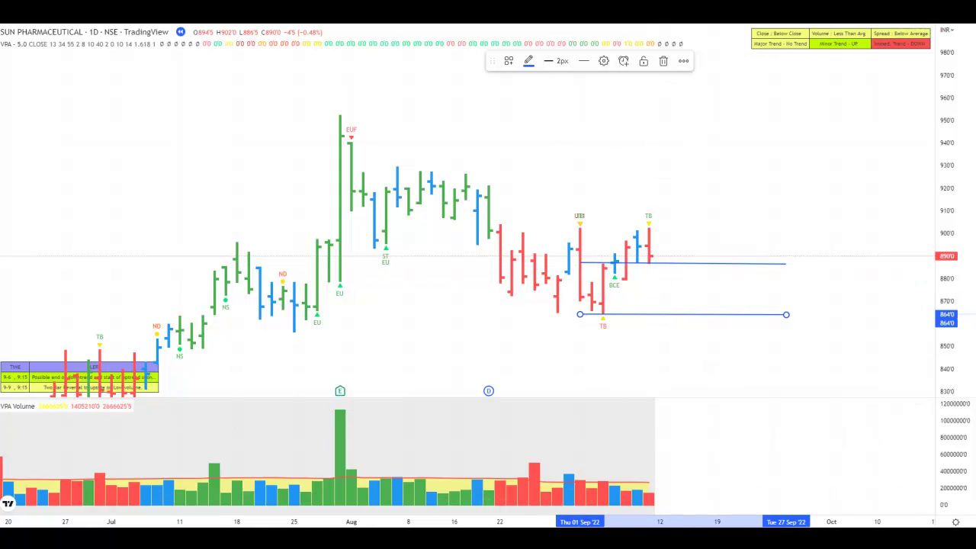
Advance the replay through the mid-September dip and the rebound to the 28 September 2022 bar
key(shift+Right)
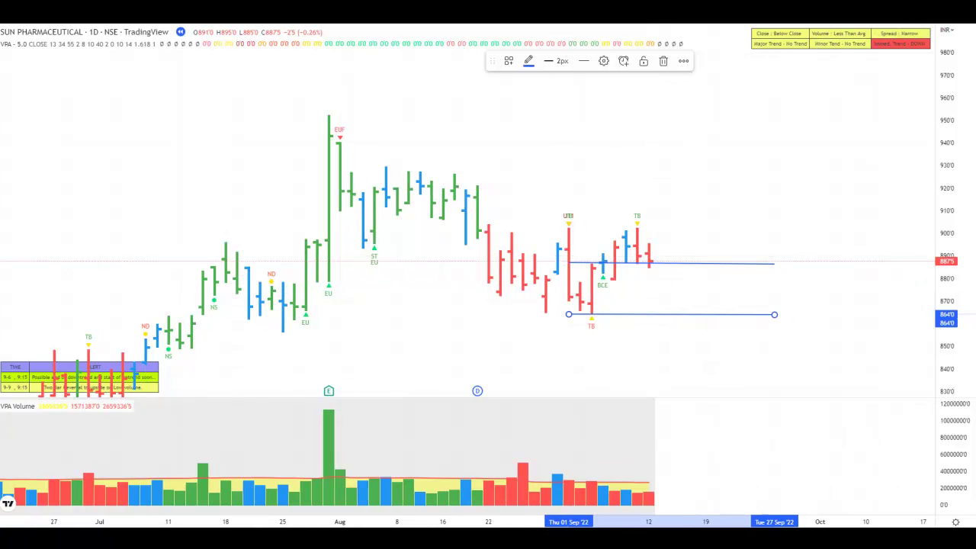
key(shift+Right)
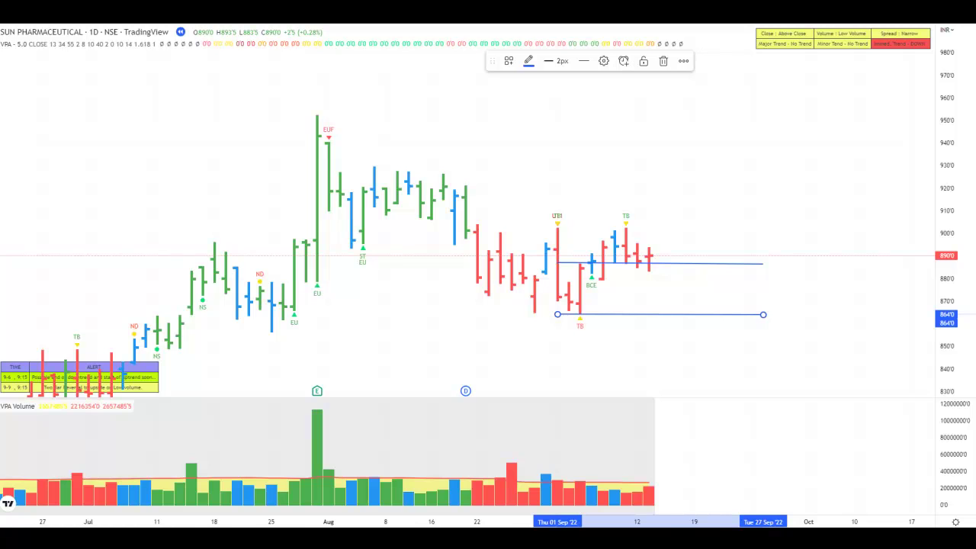
key(shift+Right)
key(shift+Right)
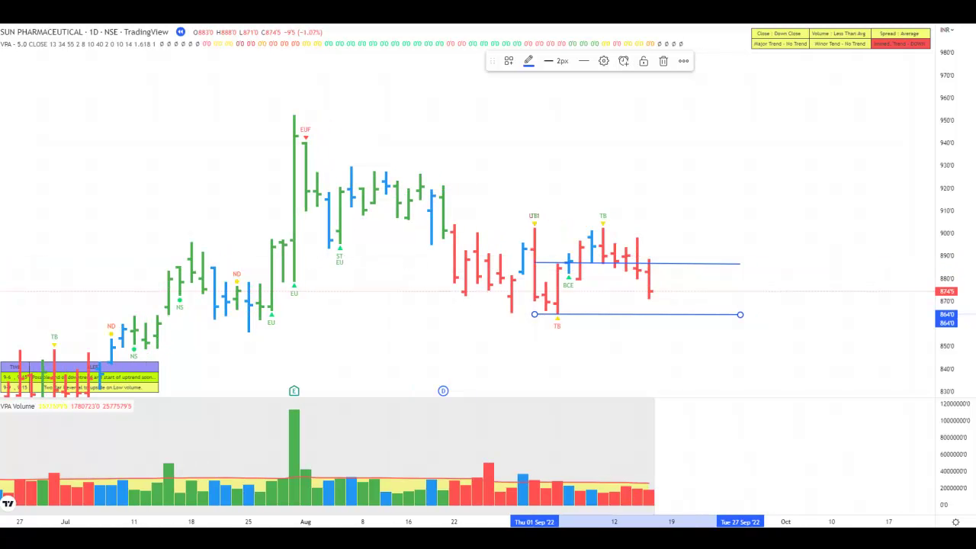
key(shift+Right)
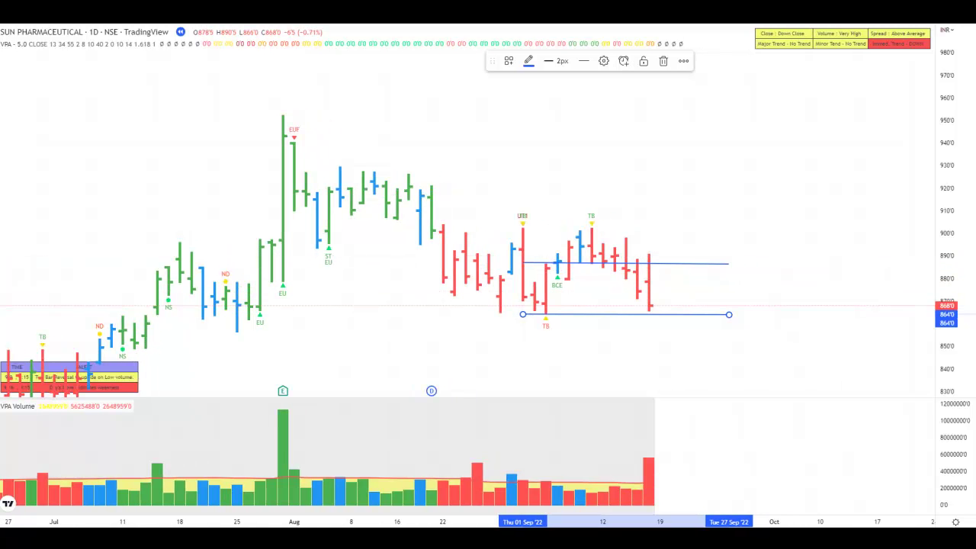
key(shift+Right)
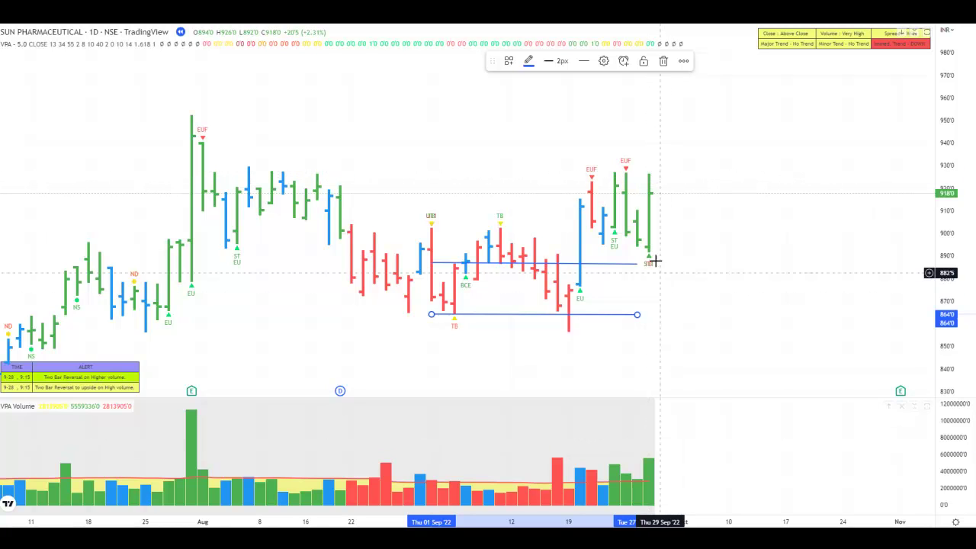
Draw a near-horizontal line at the 28 September bar's high, about 925, from 27 September to 19 October 2022
mouse_move(461, 505)
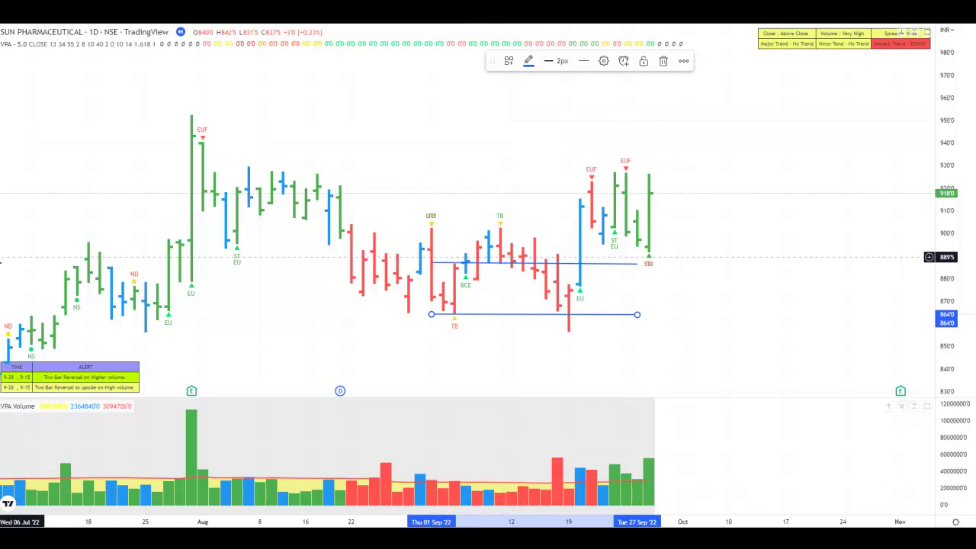
click(417, 215)
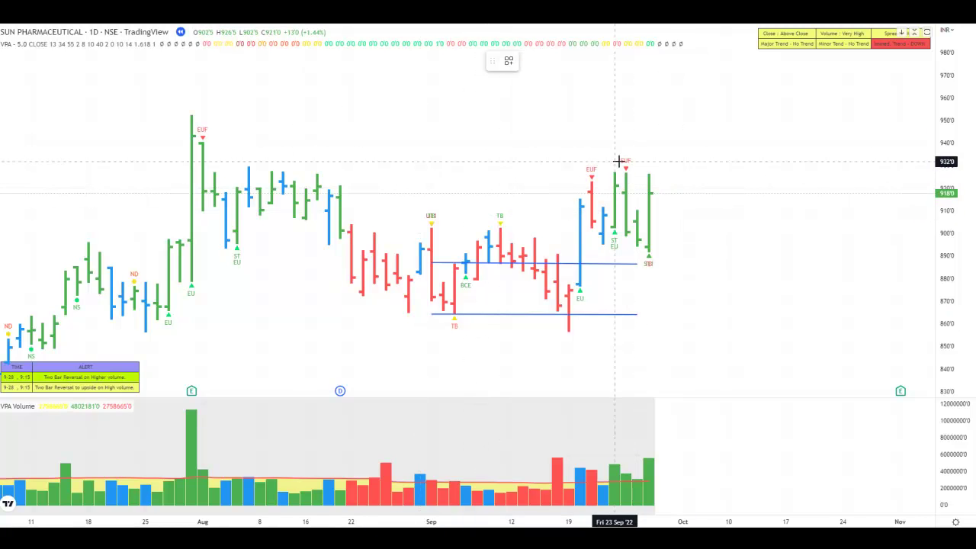
click(636, 176)
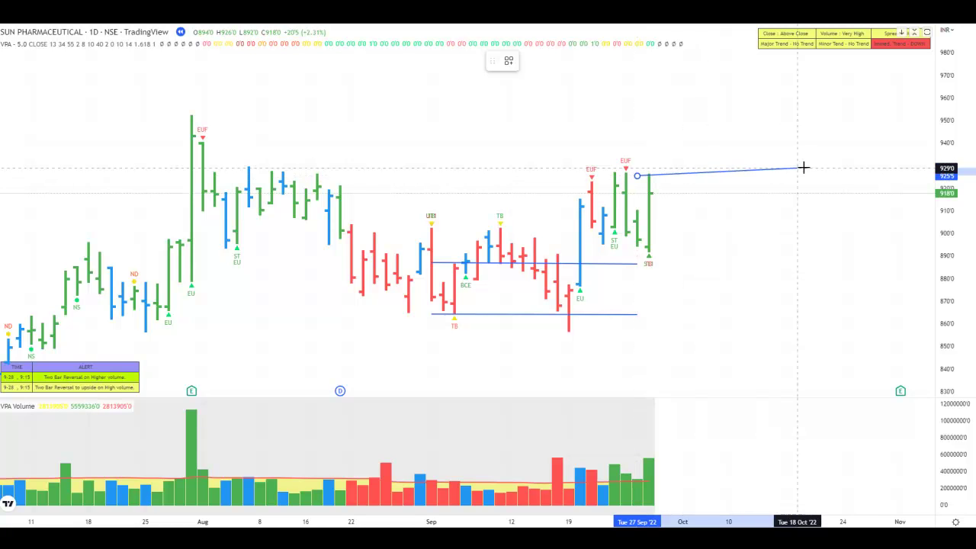
click(810, 175)
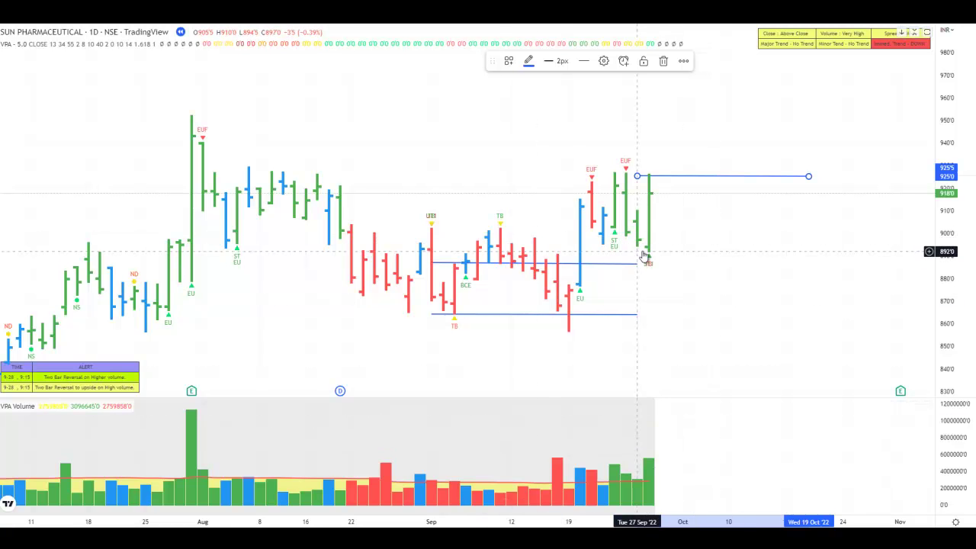
Draw a near-horizontal line at the 28 September bar's low, about 891.5, from 27 September to about 20 October 2022
drag(644, 257, 633, 263)
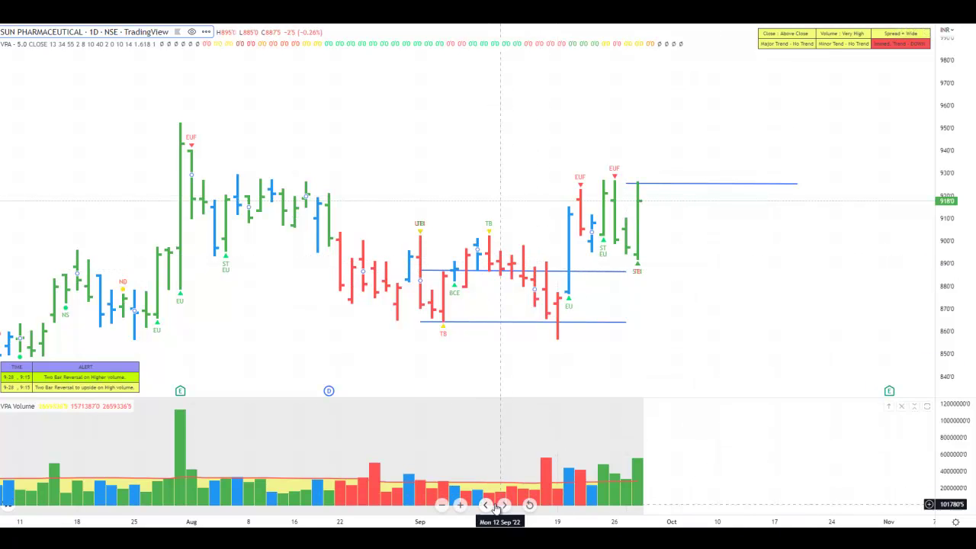
key(super)
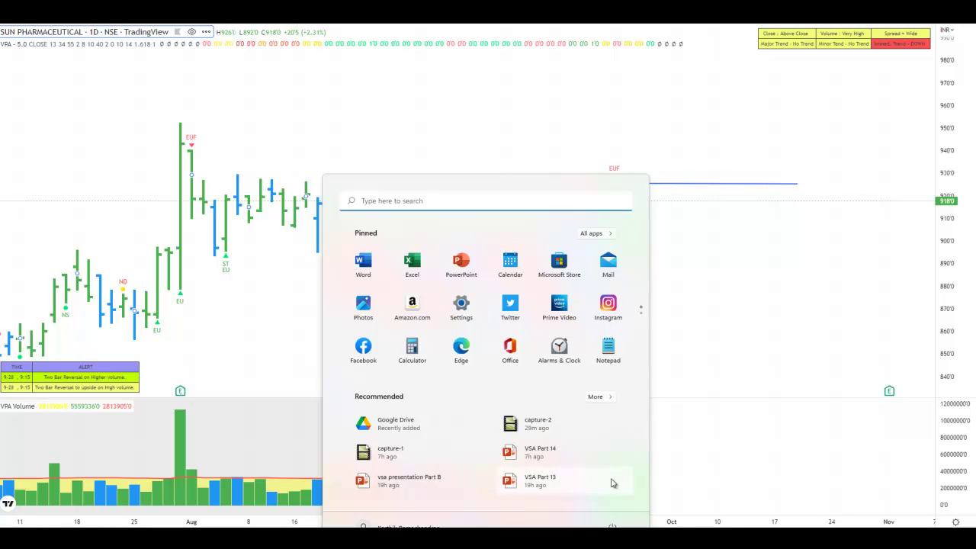
click(611, 483)
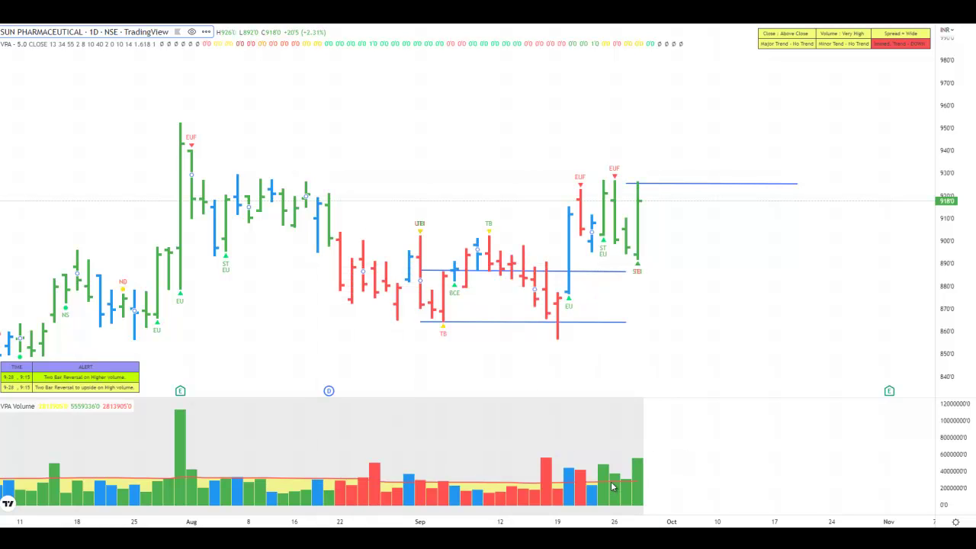
click(626, 260)
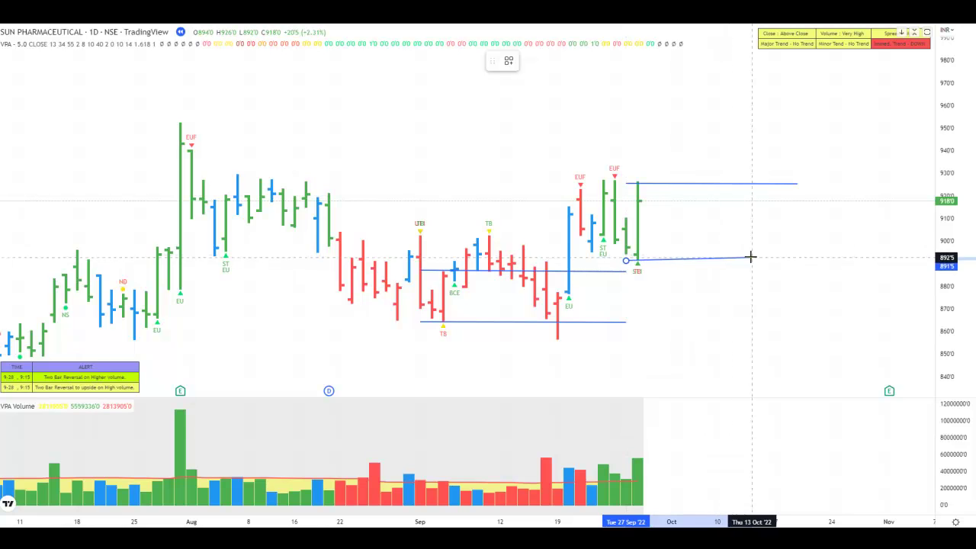
click(809, 260)
Play the replay forward through the breakout above the upper line to the 17 October 2022 bar marked ND
drag(756, 315, 667, 347)
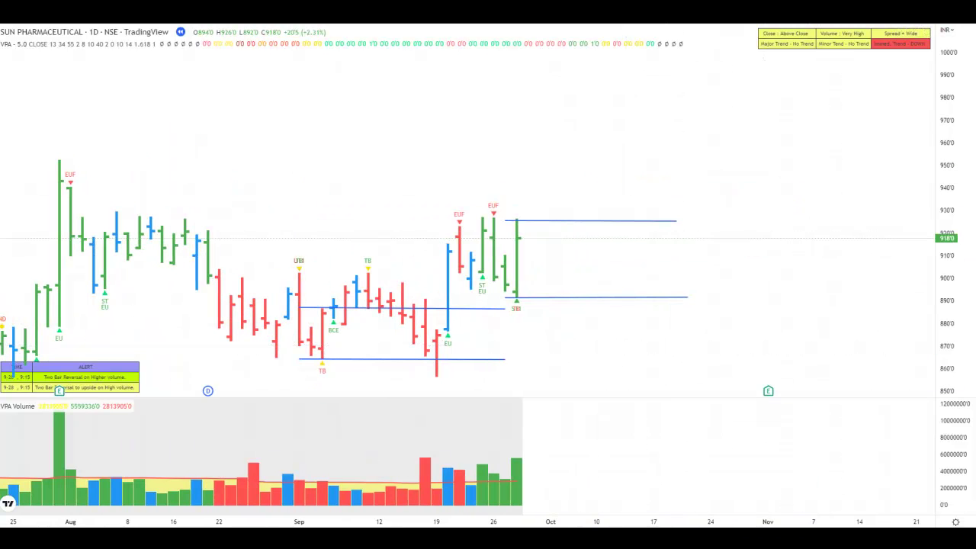
key(shift+Right)
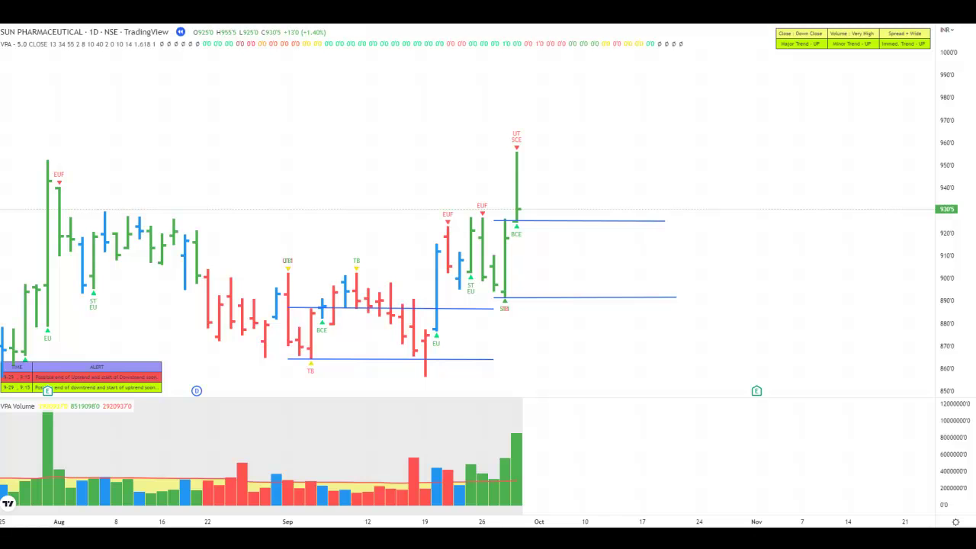
click(446, 524)
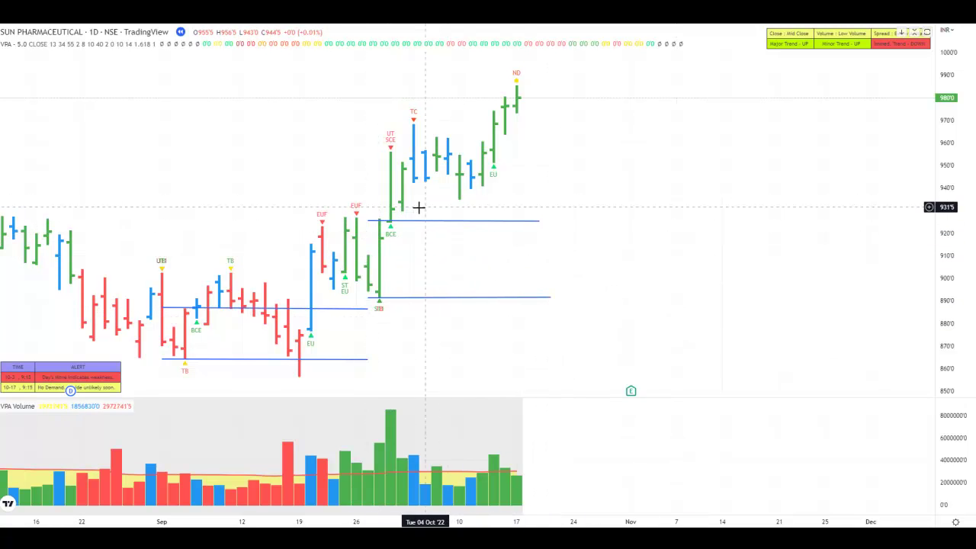
drag(543, 177, 573, 174)
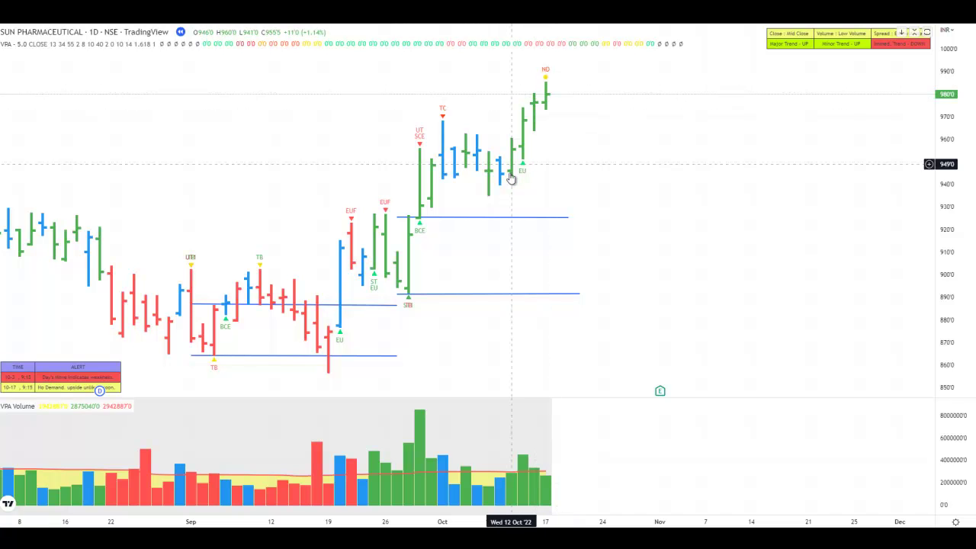
drag(475, 320, 597, 328)
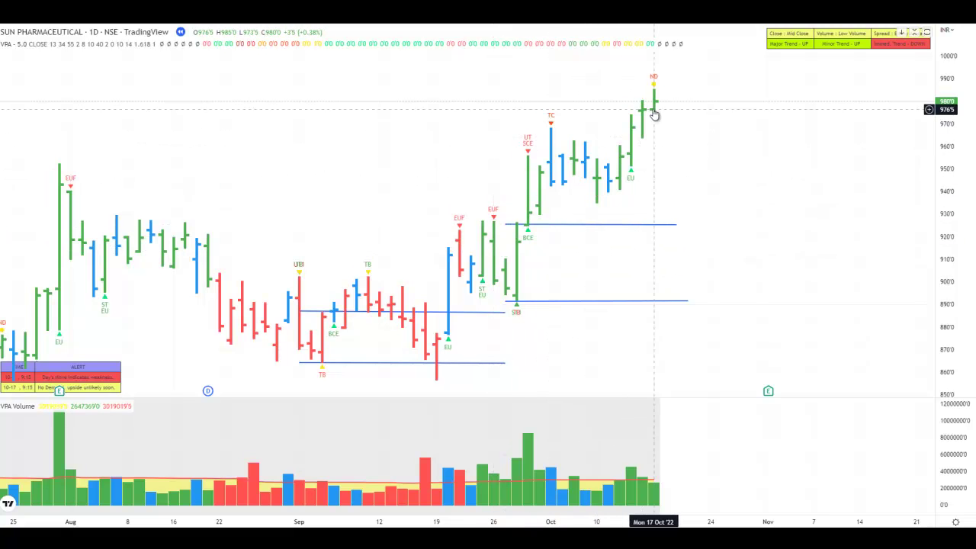
drag(638, 174, 735, 177)
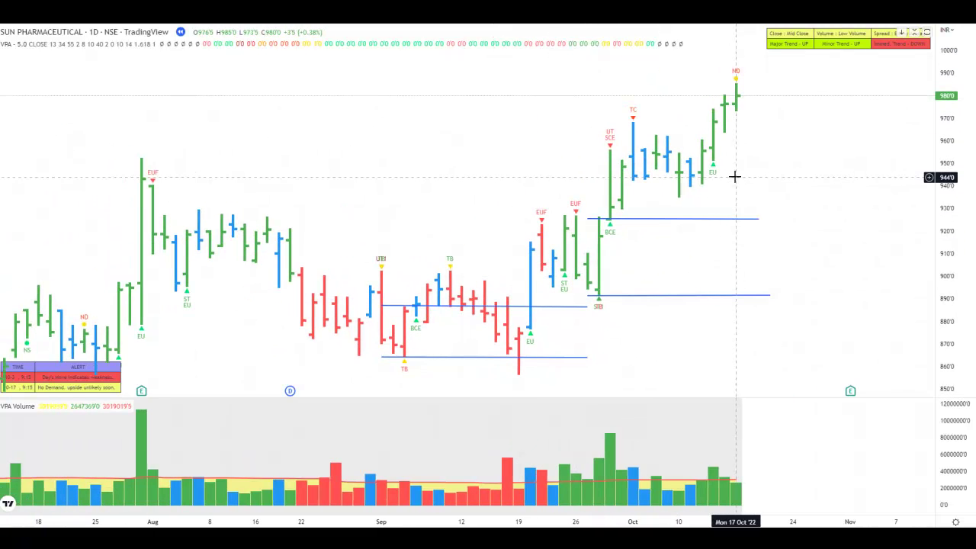